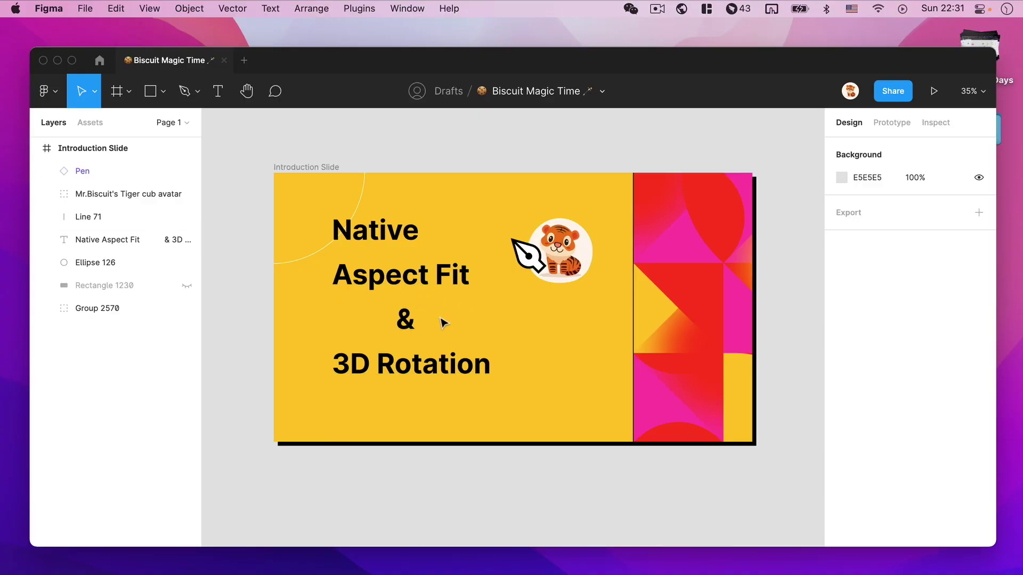
Draw Frame 1 and place the man's and woman's portraits side by side, top-aligned.
scroll(533, 346, down, 10)
key(f)
drag(289, 210, 746, 486)
click(875, 557)
drag(874, 550, 418, 356)
click(874, 557)
drag(868, 511, 535, 371)
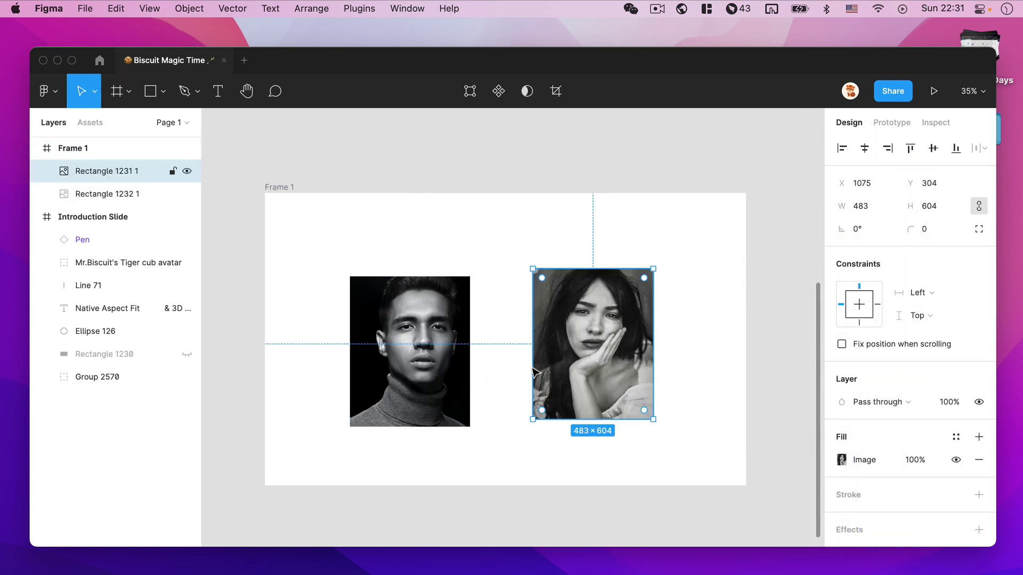
drag(411, 317, 409, 301)
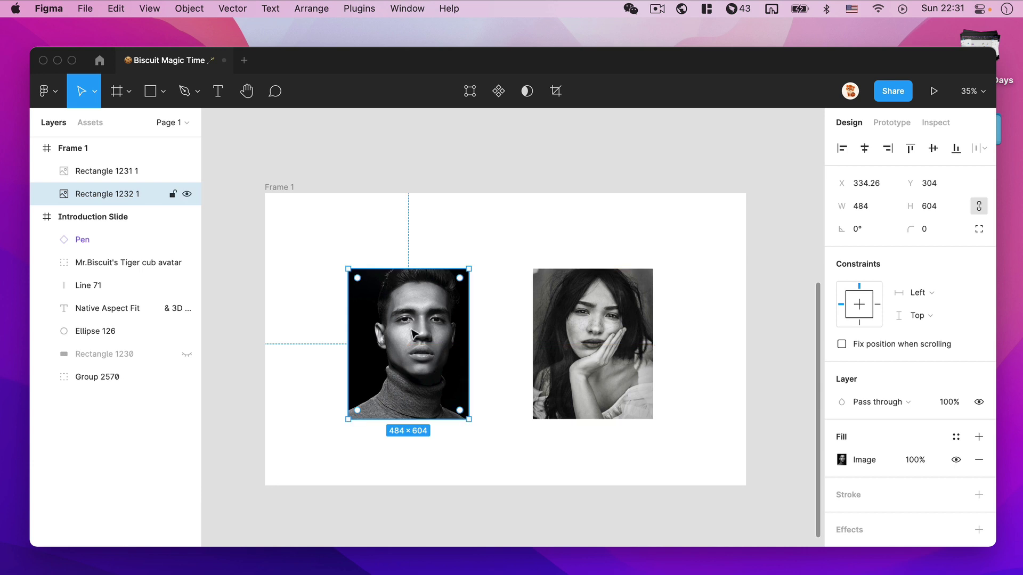
Set the man's portrait image fill mode to Fit.
click(842, 460)
click(688, 237)
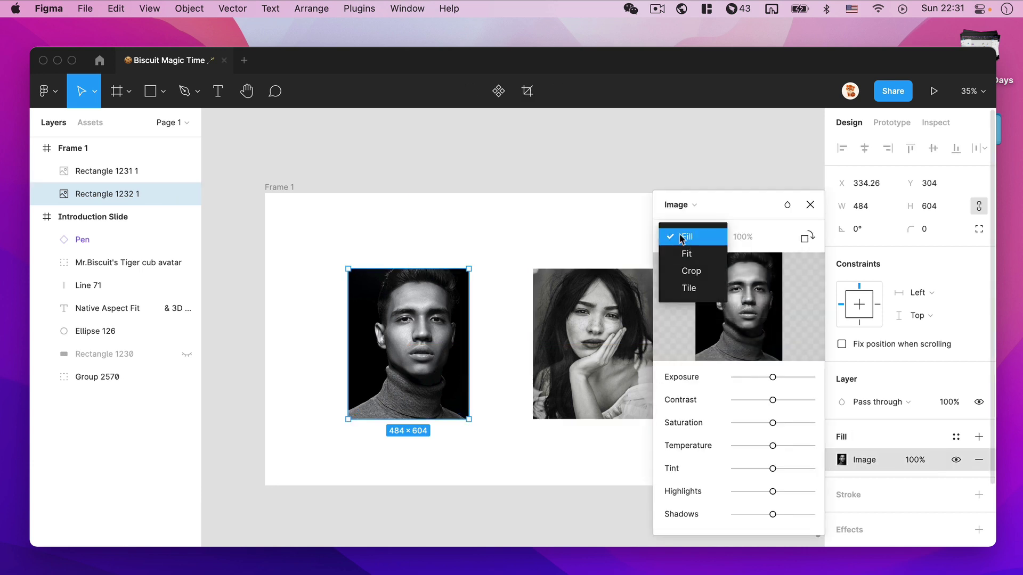
click(708, 254)
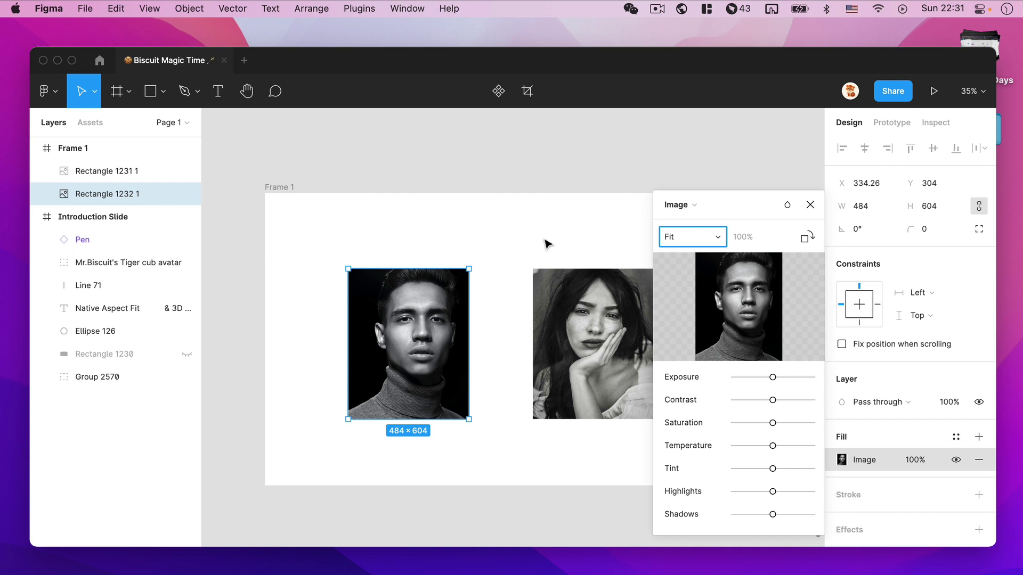
Give both portraits Scale constraints, test by resizing Frame 1, then undo the resize.
key(Escape)
shift+click(589, 341)
click(855, 351)
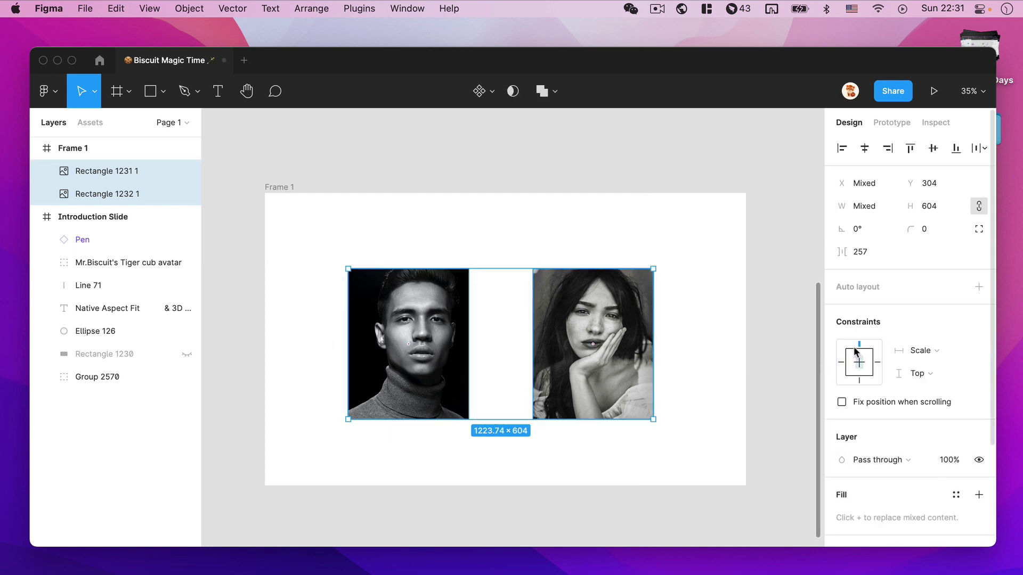
click(855, 351)
click(272, 194)
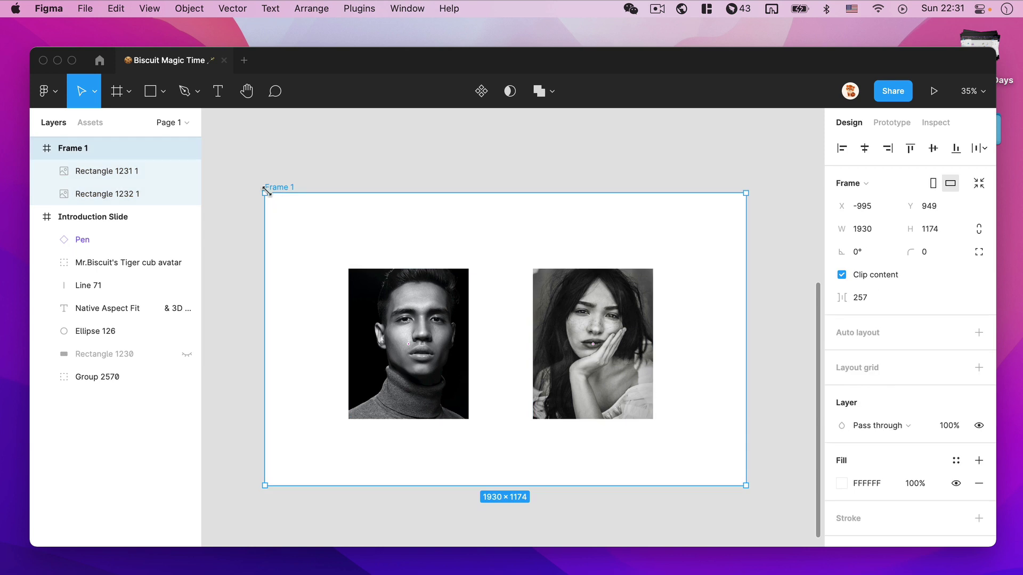
drag(266, 191, 271, 274)
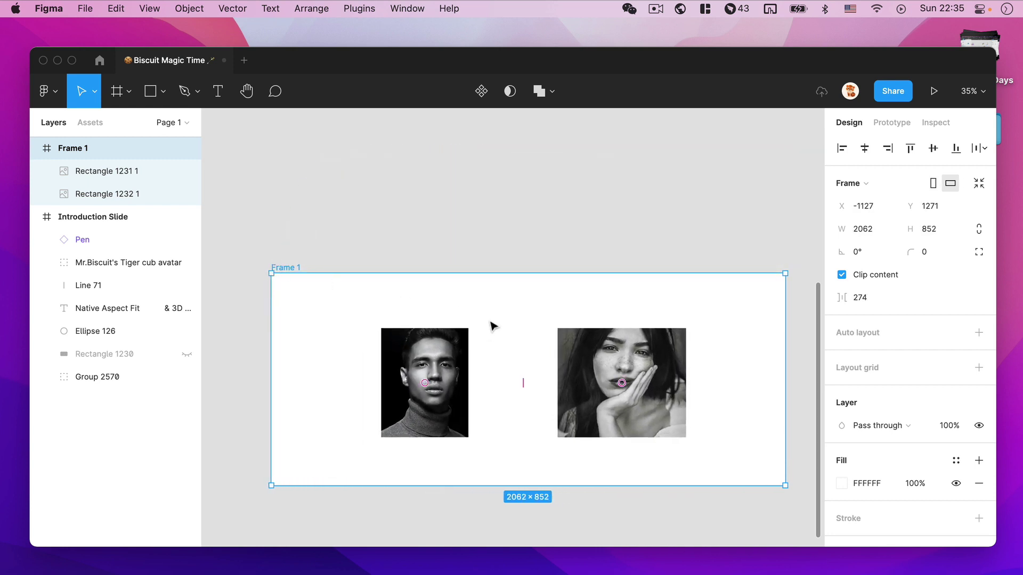
key(super+z)
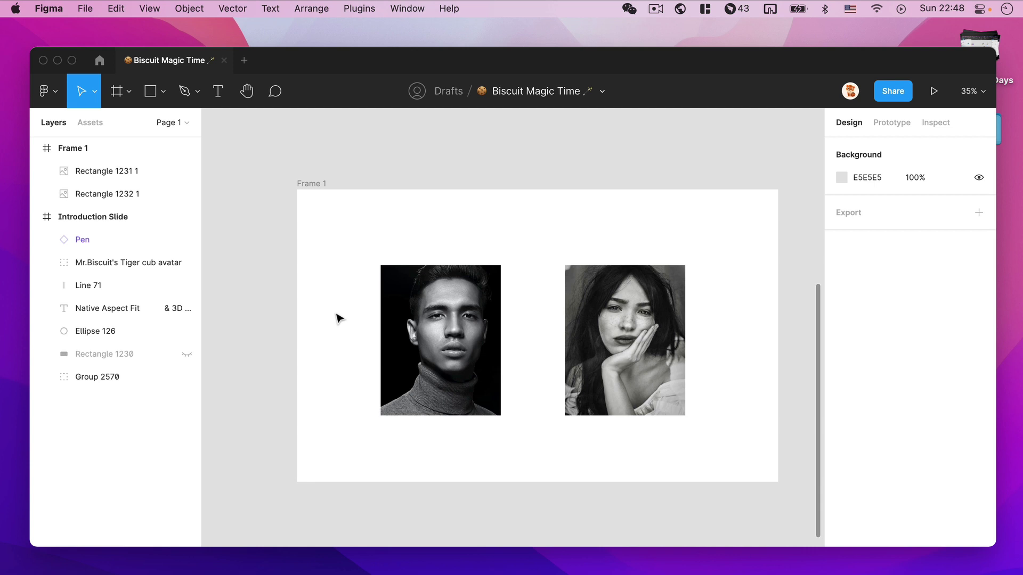
Make a broken ring from two grey-outline arcs and wrap them in Frame 2.
scroll(489, 368, down, 10)
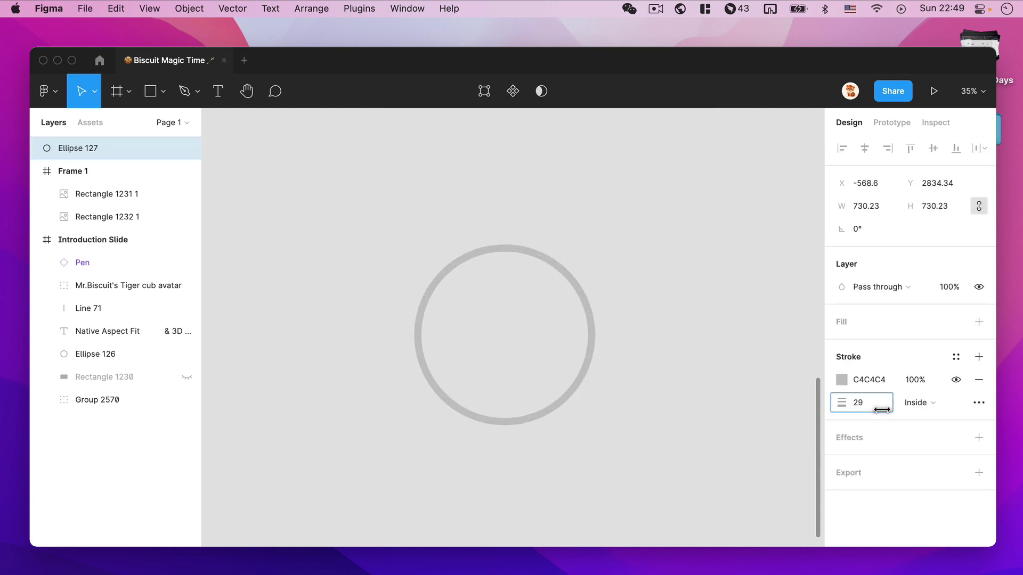
click(916, 402)
click(919, 407)
drag(588, 340, 422, 388)
key(super+d)
drag(586, 373, 482, 247)
shift+click(597, 341)
key(super+alt+g)
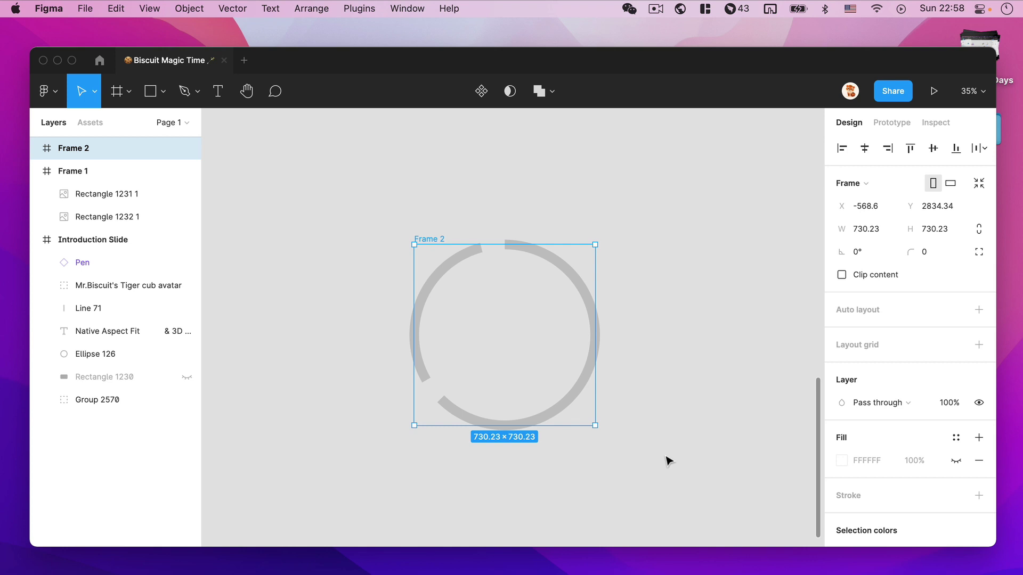
Make Frame 2 square by setting its width to 731 to match its height.
click(982, 232)
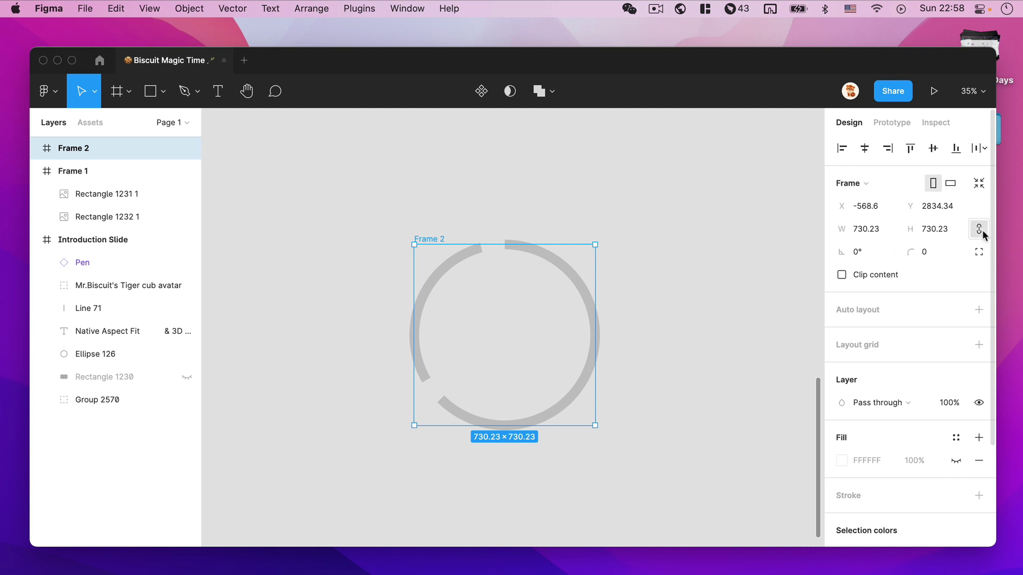
mouse_move(599, 348)
mouse_down()
mouse_move(490, 356)
mouse_move(583, 353)
mouse_up()
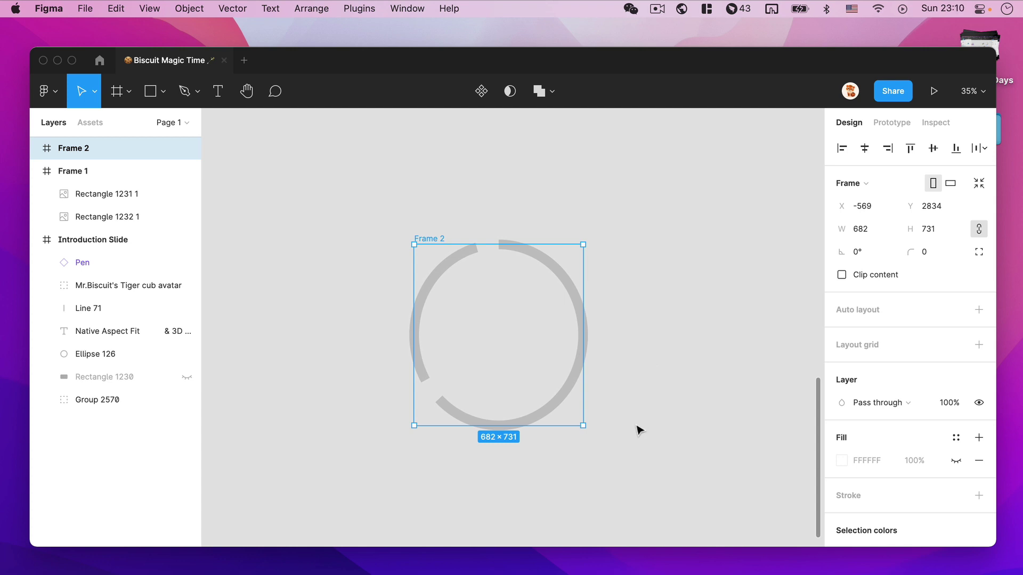
click(979, 229)
click(929, 229)
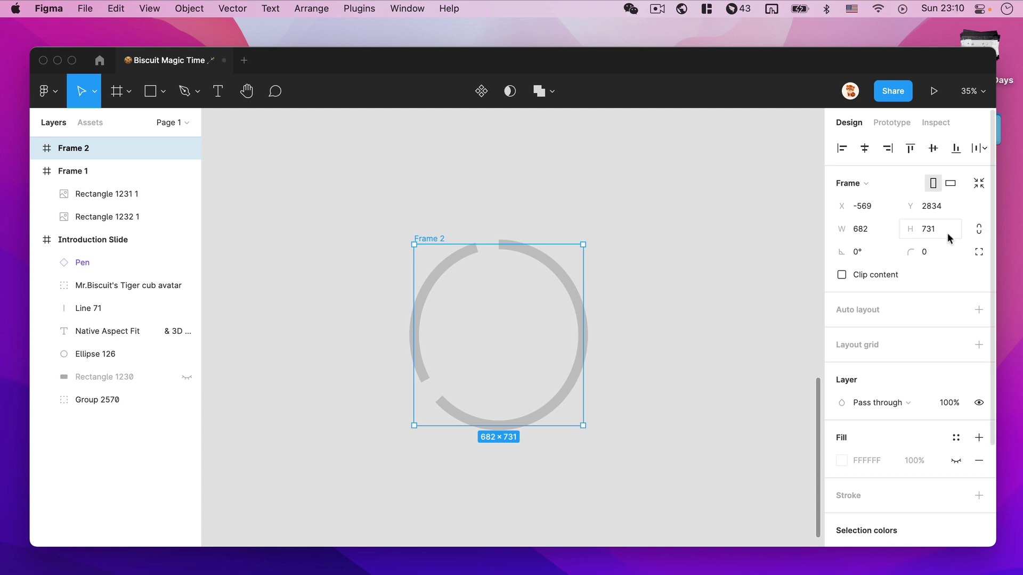
key(super+c)
click(860, 228)
key(super+v)
click(692, 330)
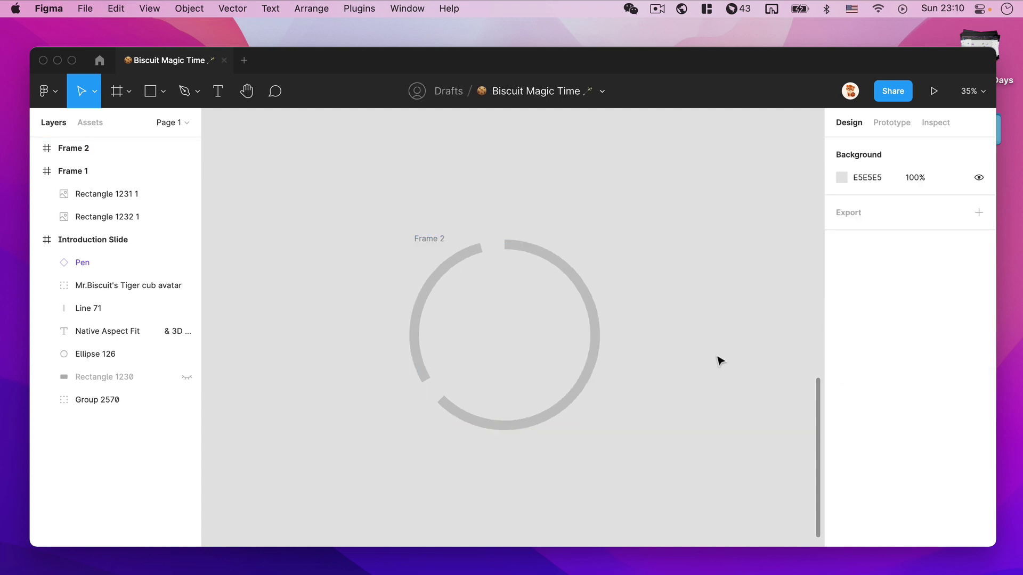
scroll(522, 351, right, 5)
Draw Frame 3 and nest a scaling auto-layout Frame 4 inside it, rotated −45°.
key(f)
drag(355, 168, 643, 456)
key(f)
drag(409, 201, 622, 415)
click(841, 385)
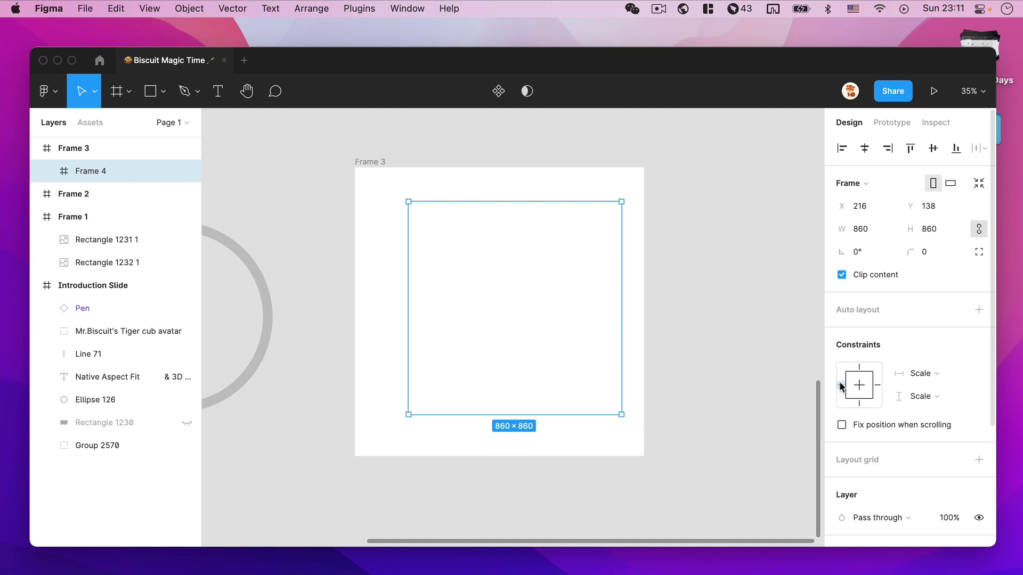
key(shift+a)
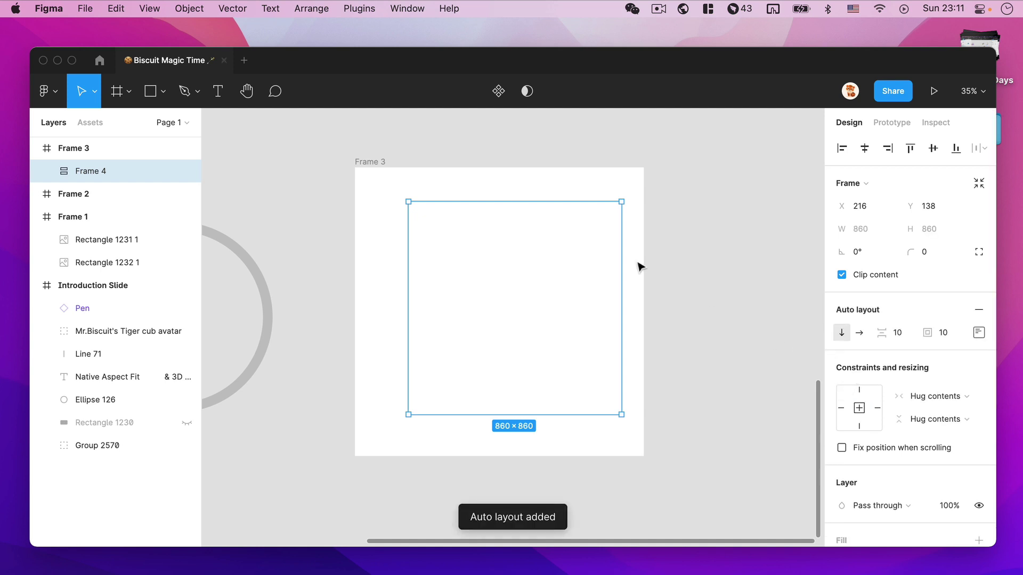
drag(631, 215, 637, 309)
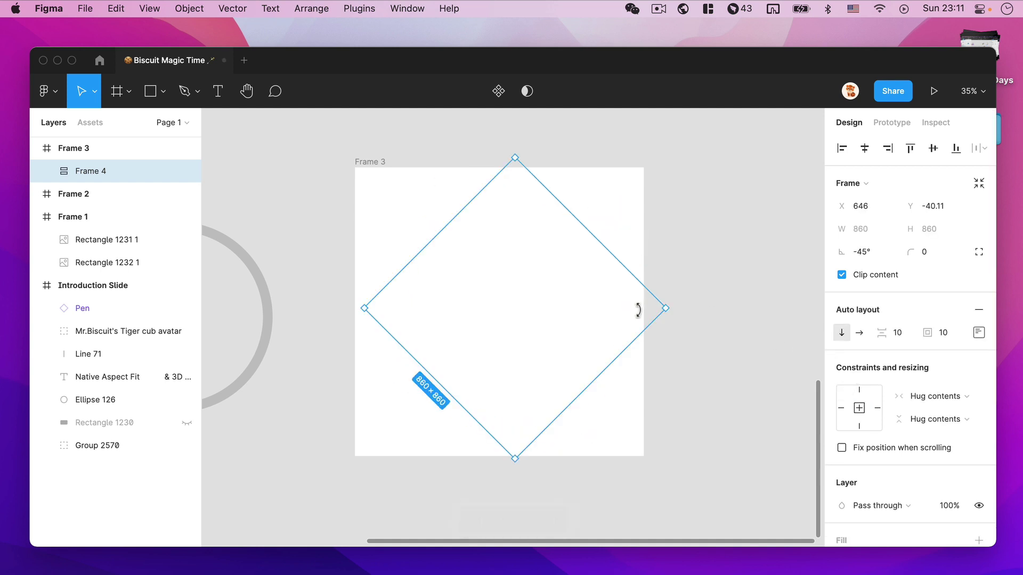
drag(539, 311, 539, 312)
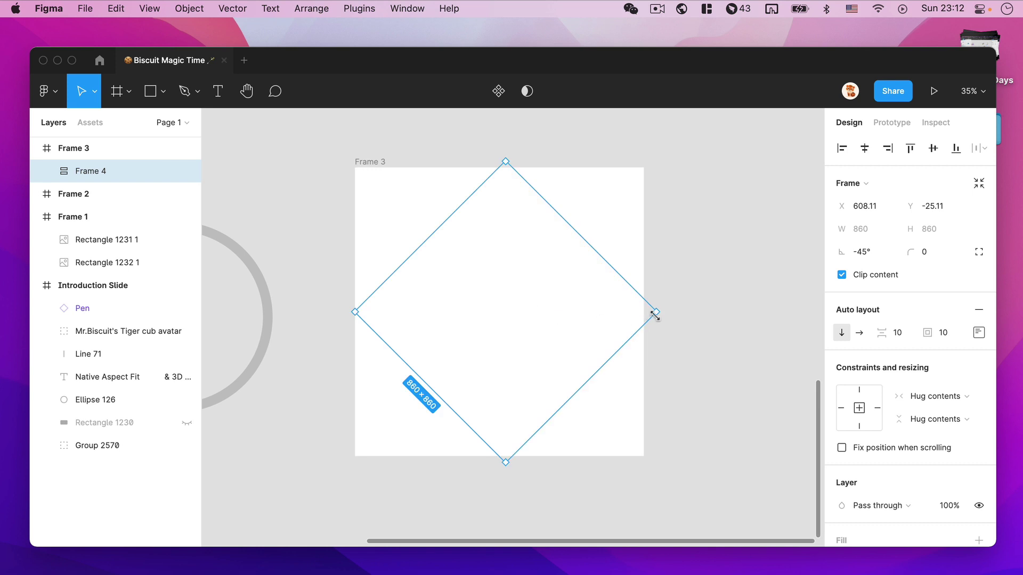
drag(655, 315, 643, 312)
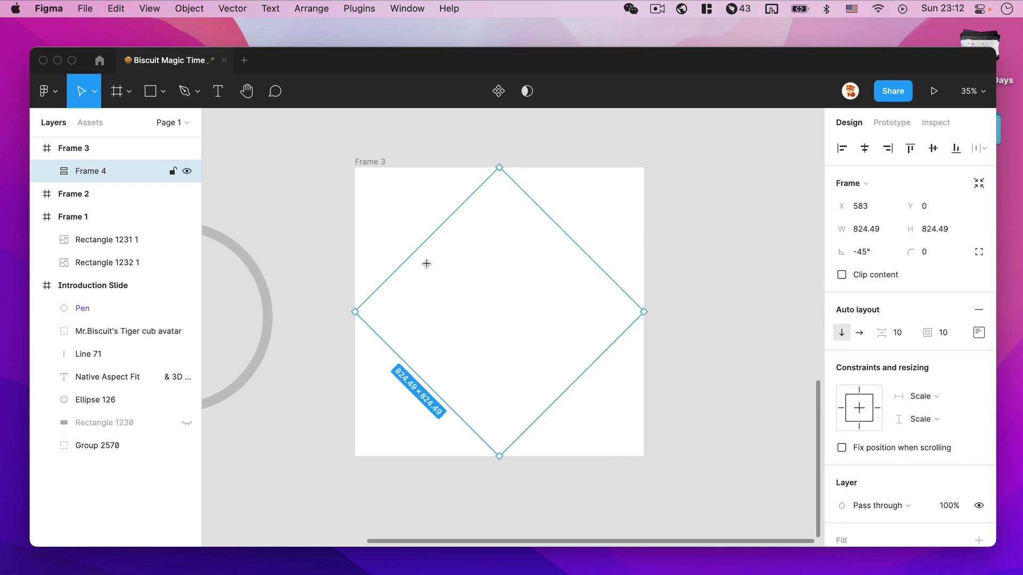
Draw Frame 5 inside Frame 4, rotate it 45°, and set it to fill the container.
key(f)
drag(440, 226, 564, 361)
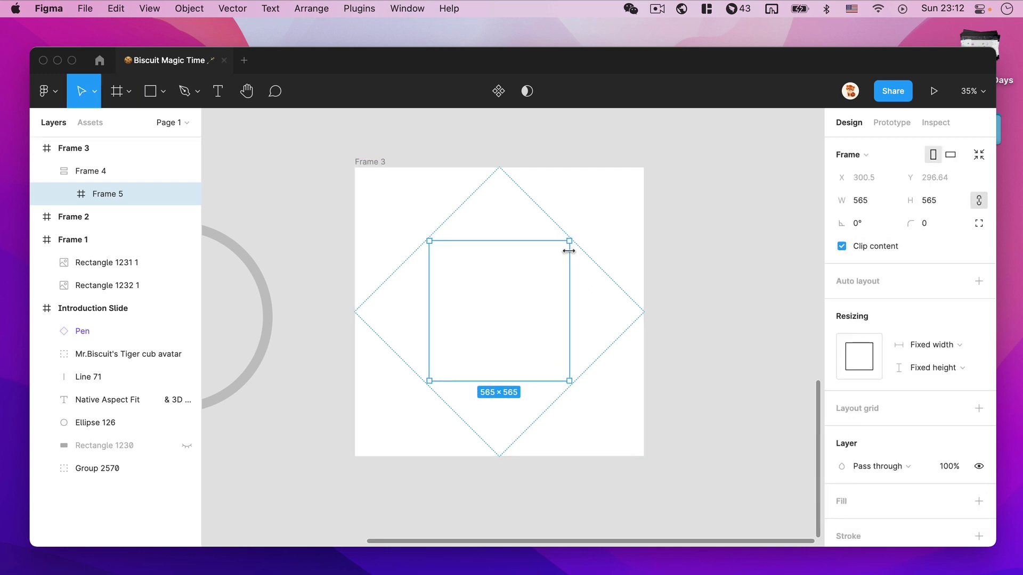
drag(577, 237, 510, 223)
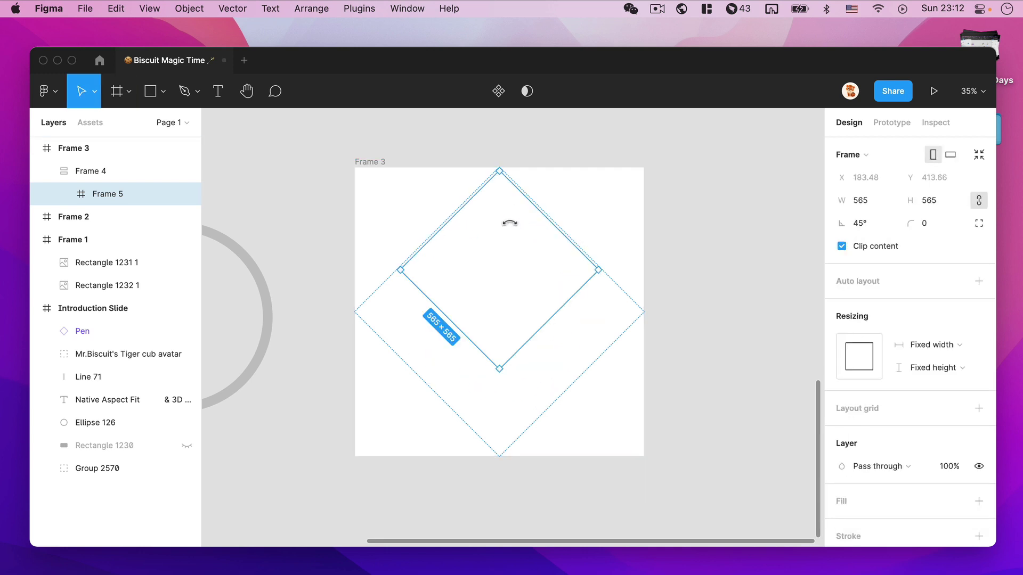
click(843, 367)
click(852, 377)
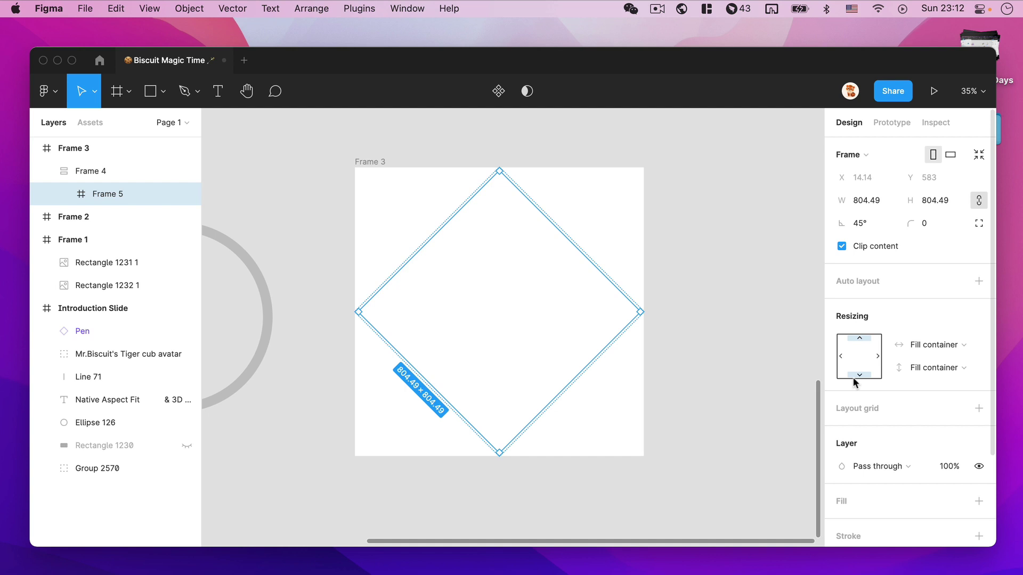
Select Frame 3 via its nested frames and resize it to 670 × 860.
click(674, 372)
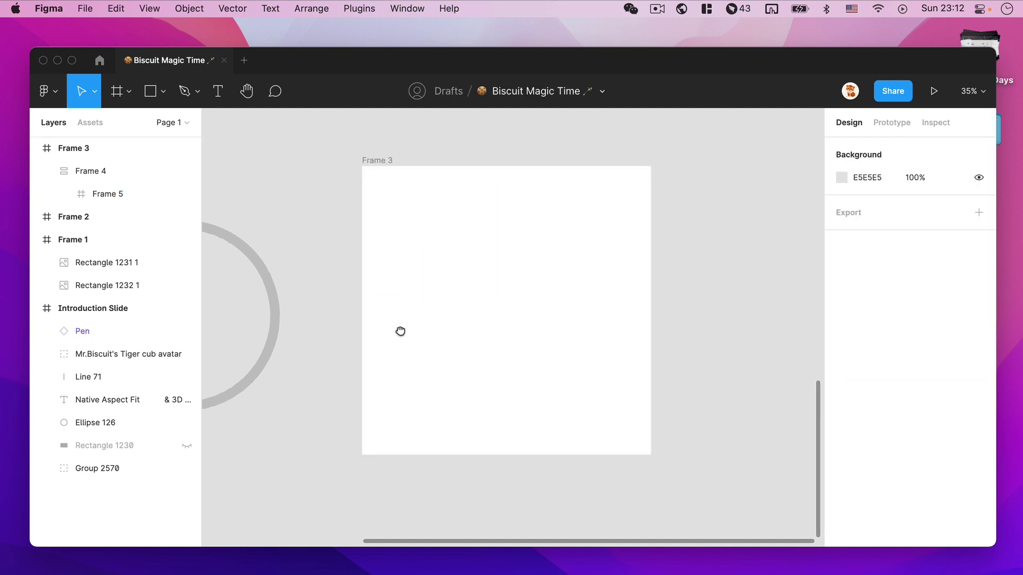
drag(402, 331, 591, 331)
drag(326, 228, 651, 251)
drag(716, 313, 584, 310)
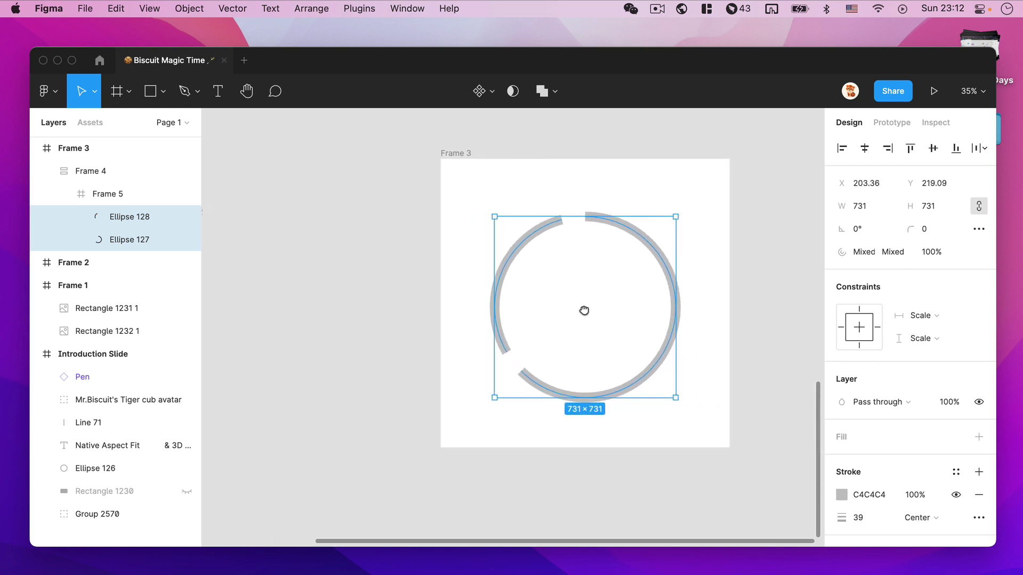
click(139, 195)
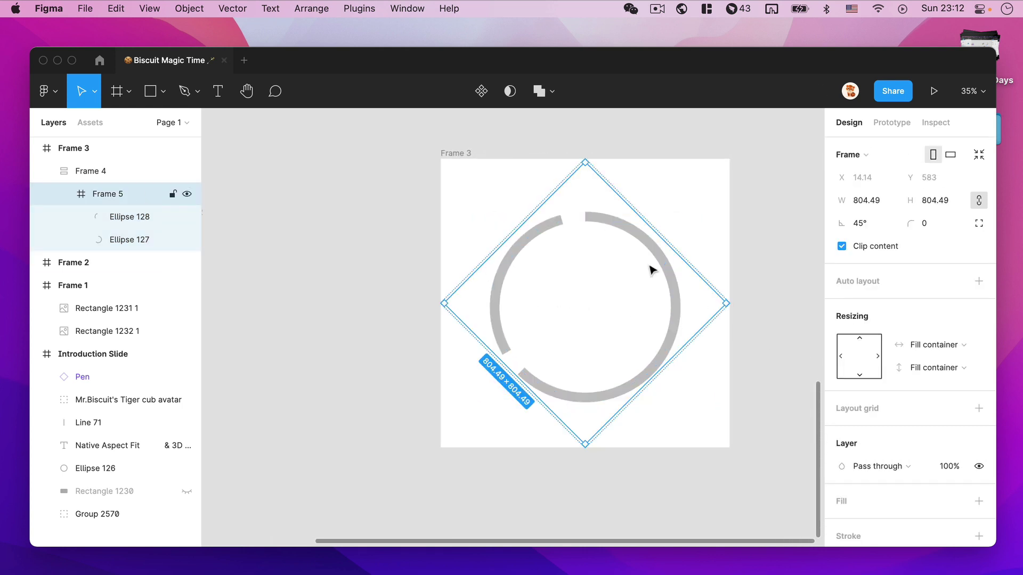
click(90, 173)
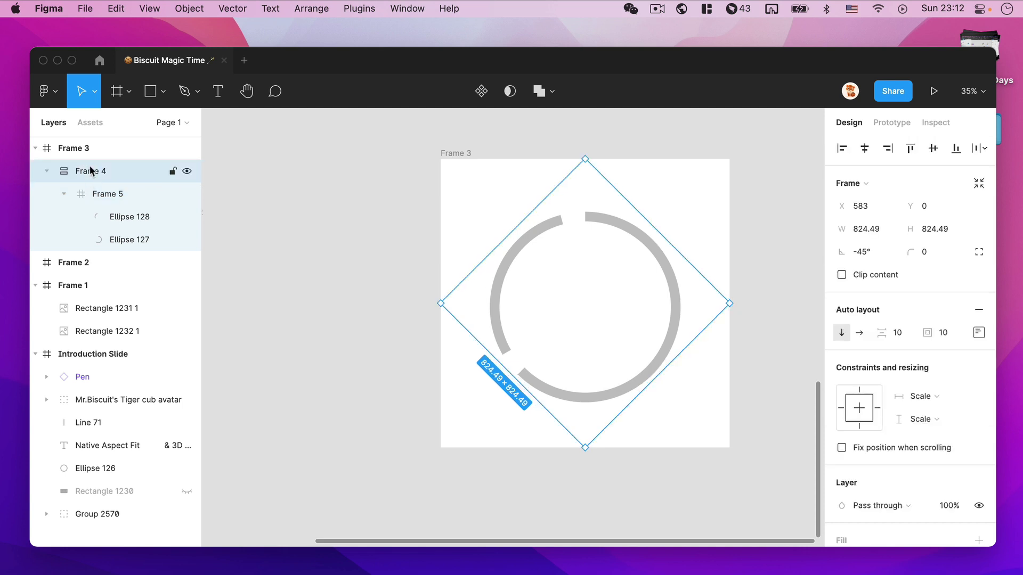
click(147, 157)
drag(439, 156, 503, 197)
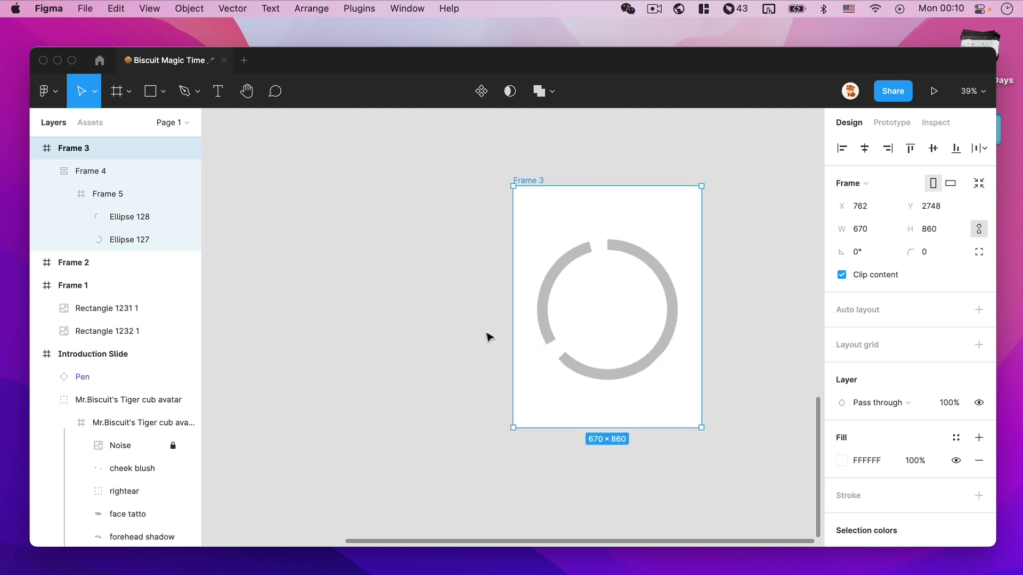
Copy the tiger cub avatar from the Introduction Slide into the centre of the ring.
scroll(486, 339, down, 3)
click(457, 280)
scroll(528, 367, up, 5)
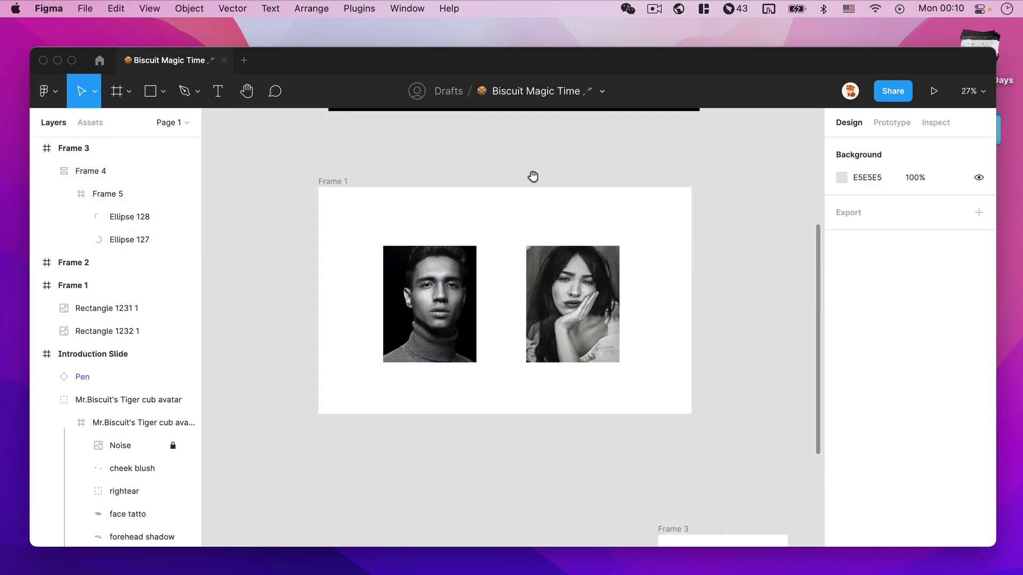
drag(533, 176, 495, 486)
click(145, 425)
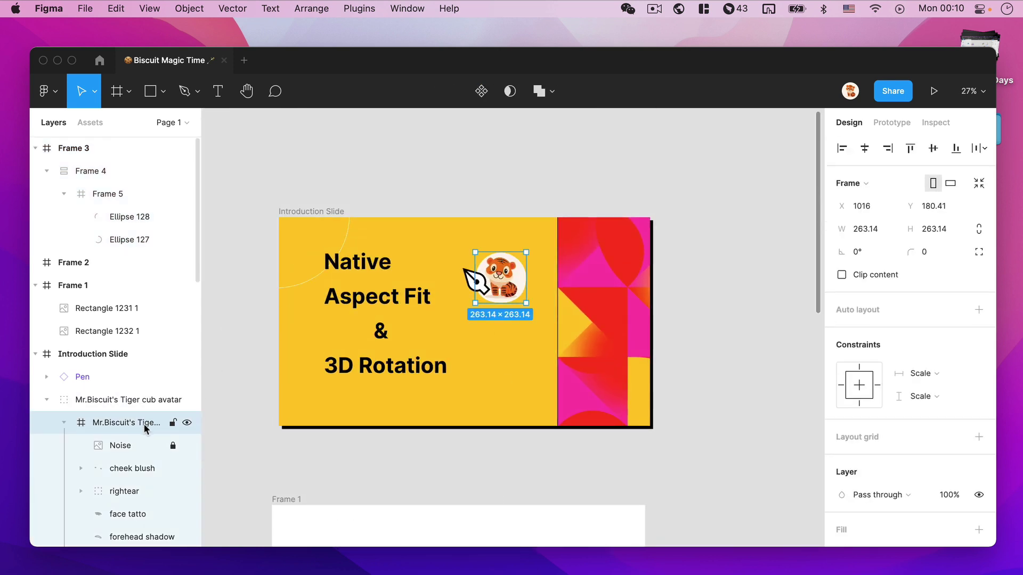
scroll(145, 429, down, 3)
drag(501, 278, 743, 493)
drag(663, 474, 352, 99)
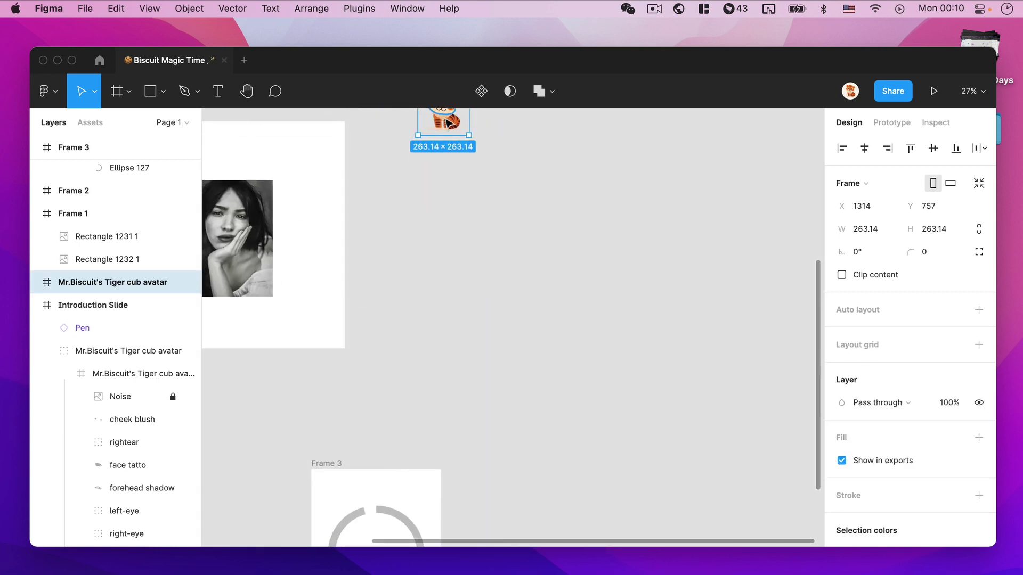
drag(449, 123, 429, 345)
scroll(530, 424, down, 5)
drag(552, 213, 488, 405)
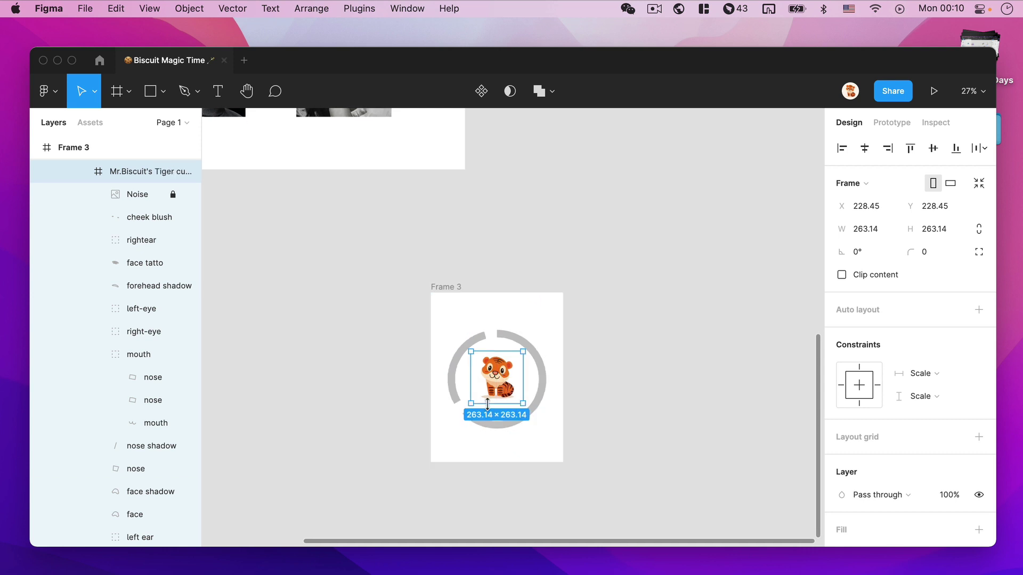
Remove the tiger's wrapper frame while keeping all its inner layers.
scroll(487, 405, up, 3)
scroll(133, 287, up, 2)
click(81, 217)
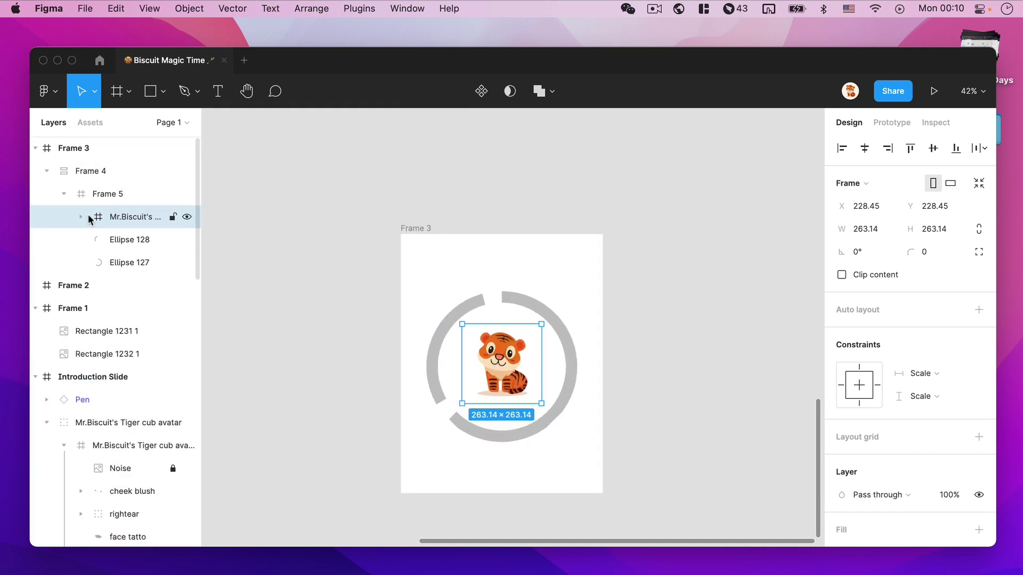
key(Return)
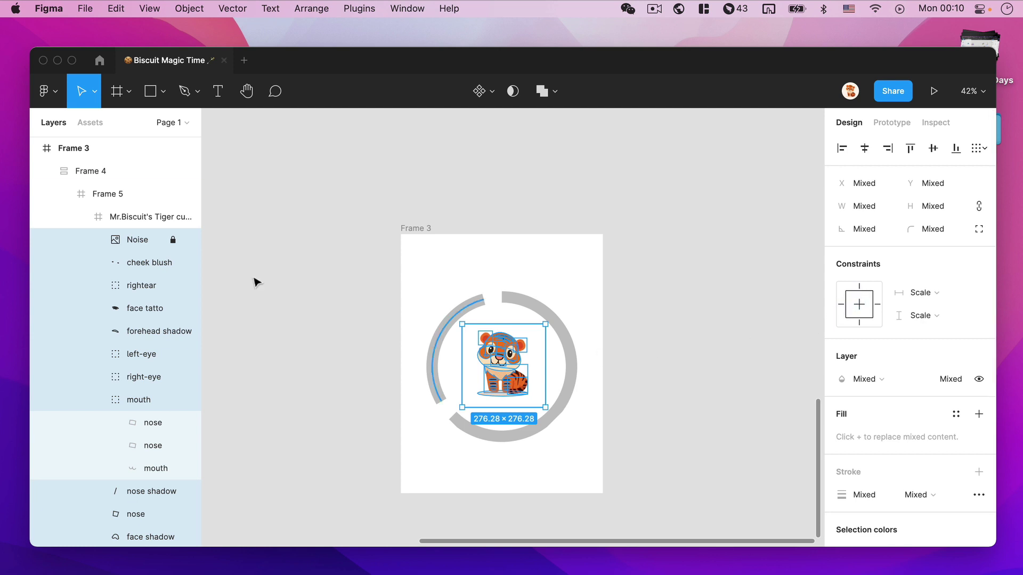
click(112, 216)
key(super+shift+g)
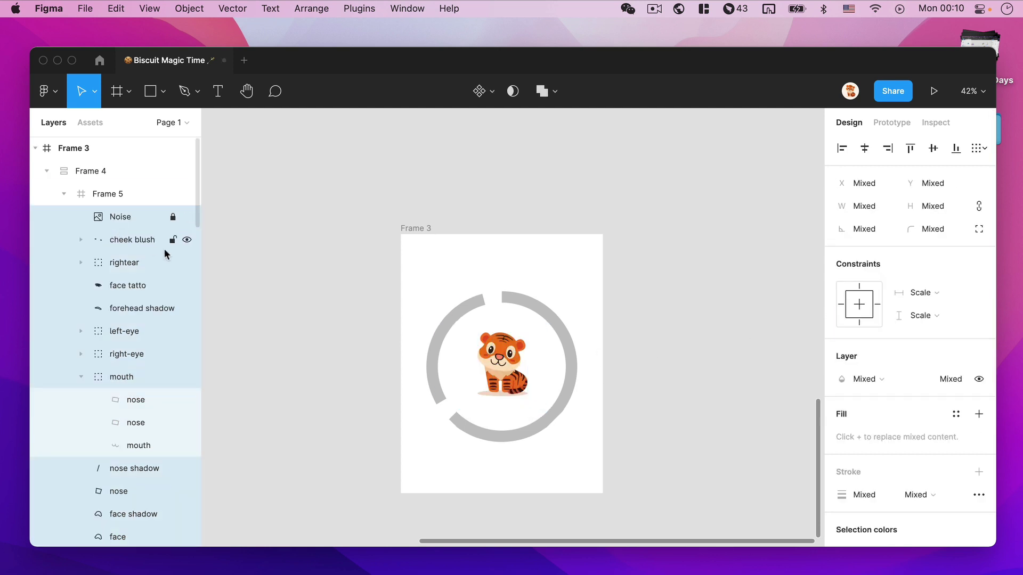
Resize Frame 3 to 749 × 774 around the tiger and ring.
click(324, 299)
click(406, 234)
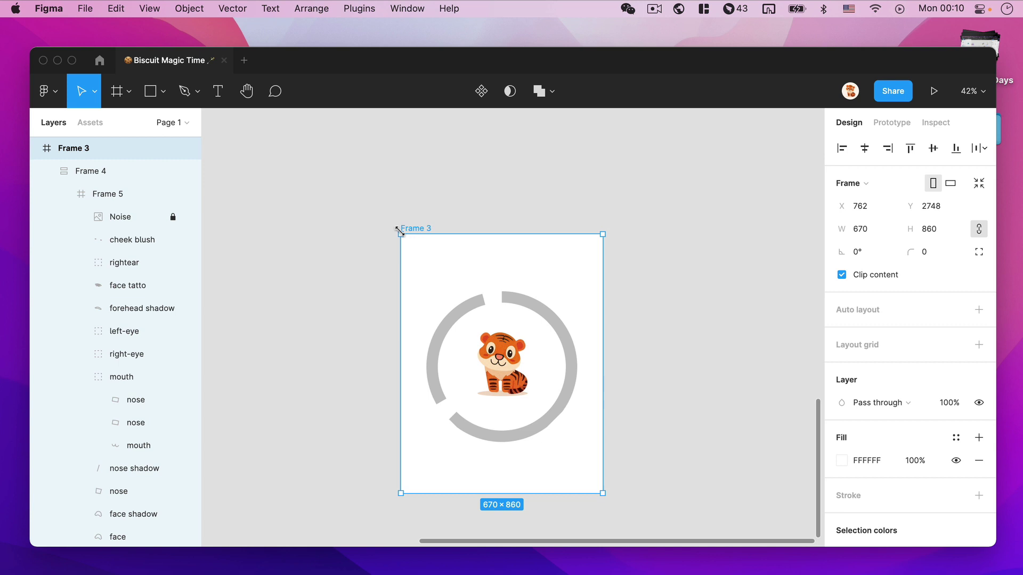
drag(398, 240, 494, 219)
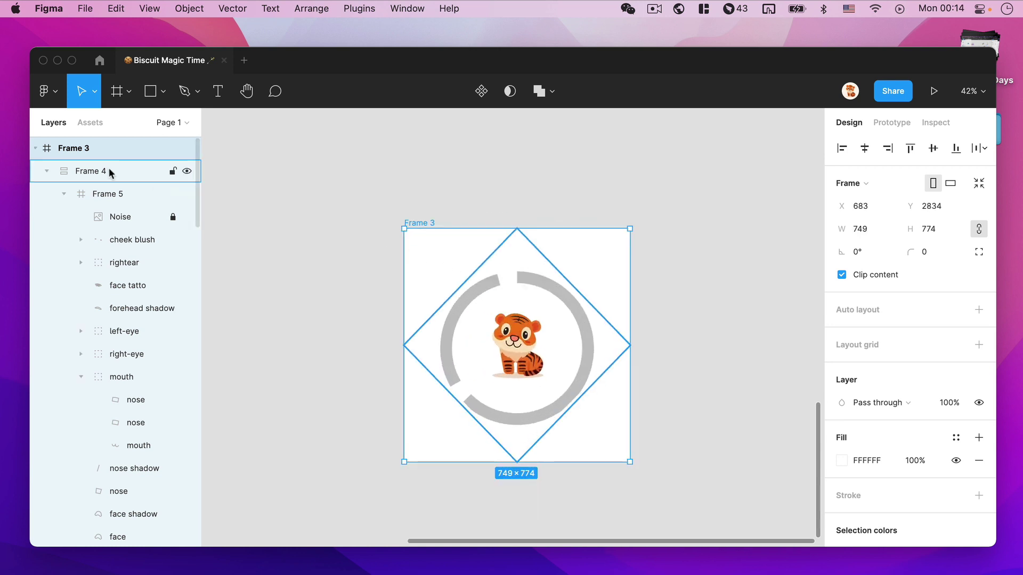
click(78, 170)
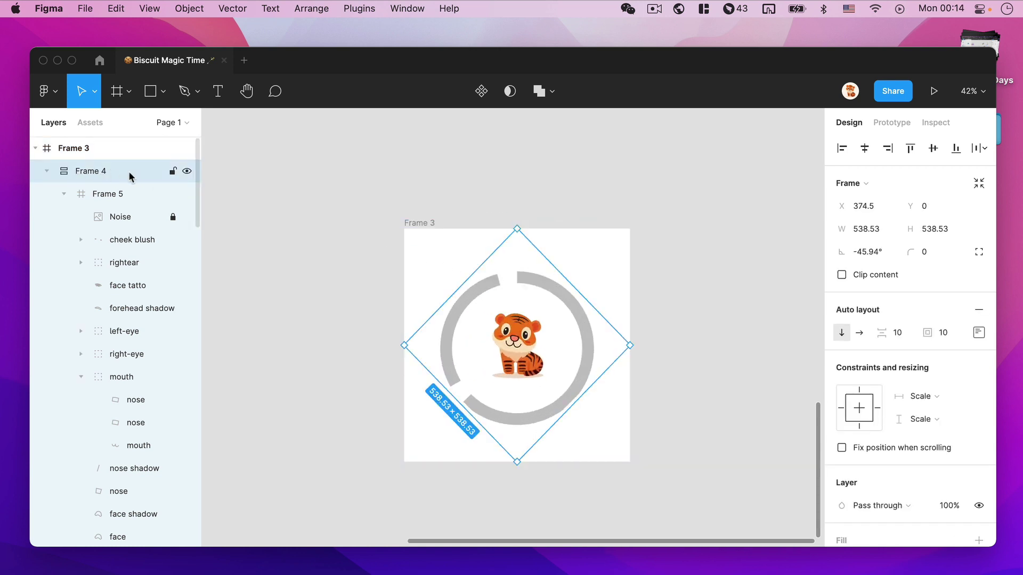
click(105, 194)
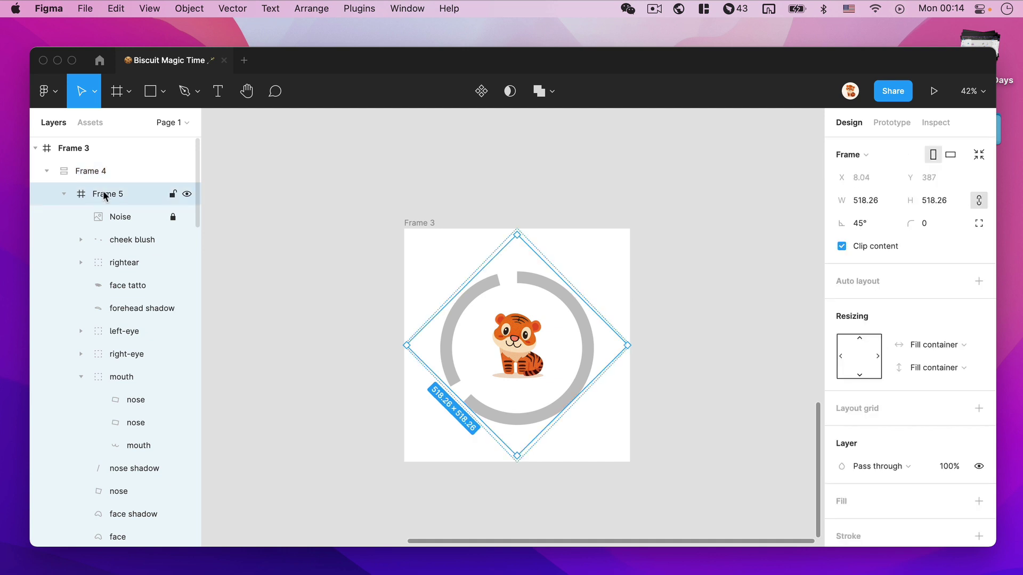
click(95, 154)
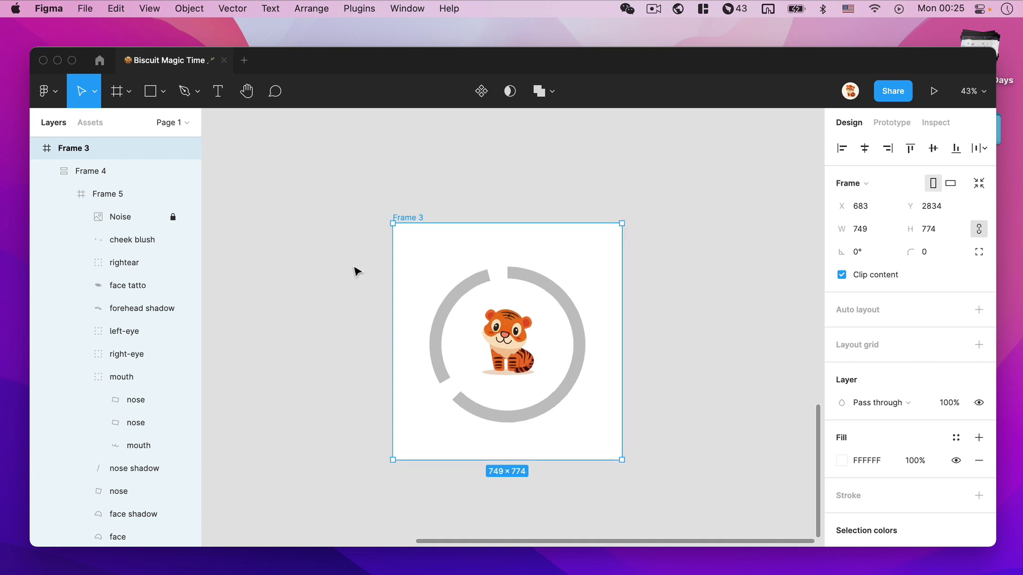
Draw Frame 6 as an auto-layout frame with pink FFA6A6 fill.
scroll(355, 264, down, 1)
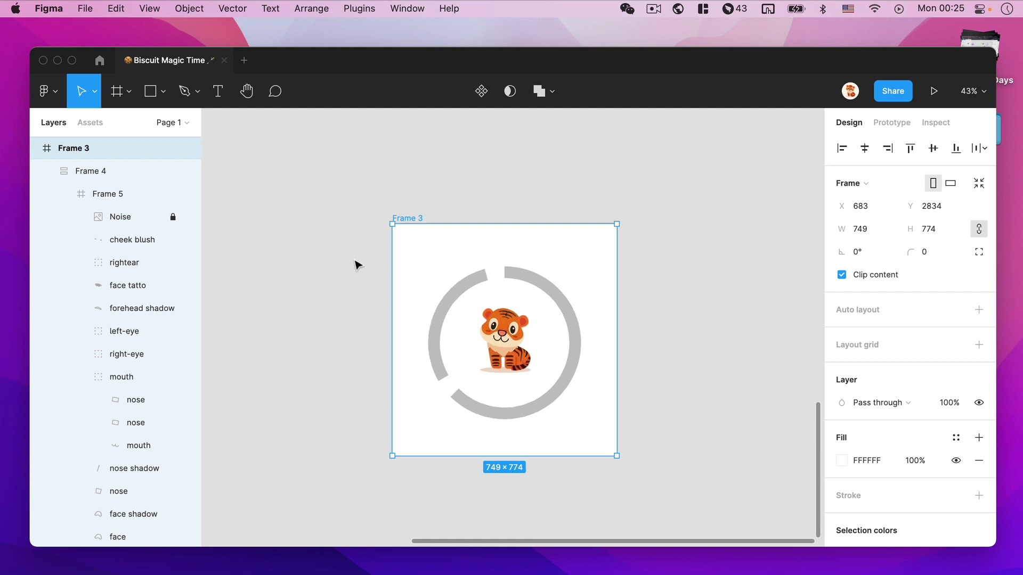
scroll(336, 249, down, 5)
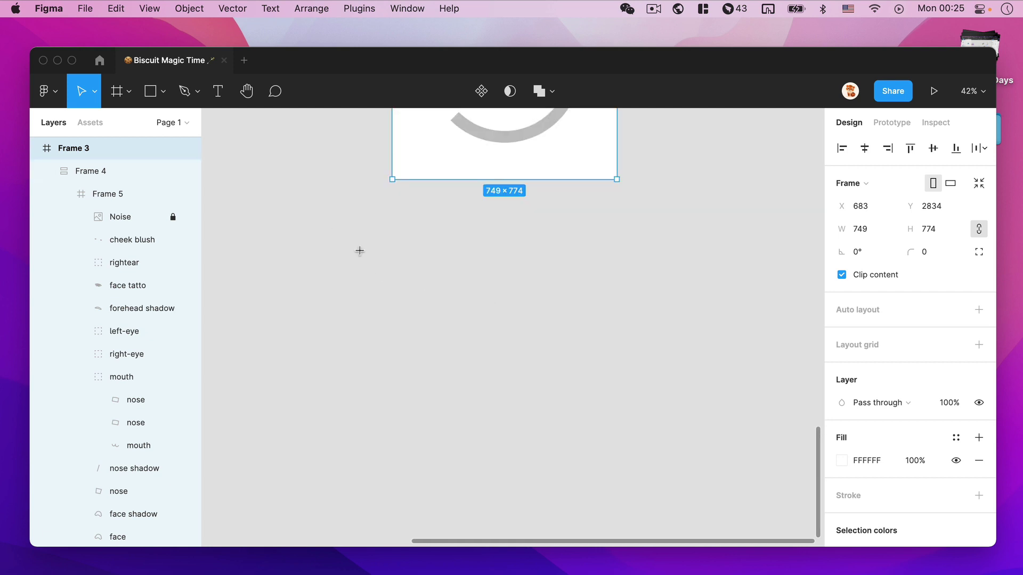
key(f)
drag(320, 232, 774, 436)
key(shift+a)
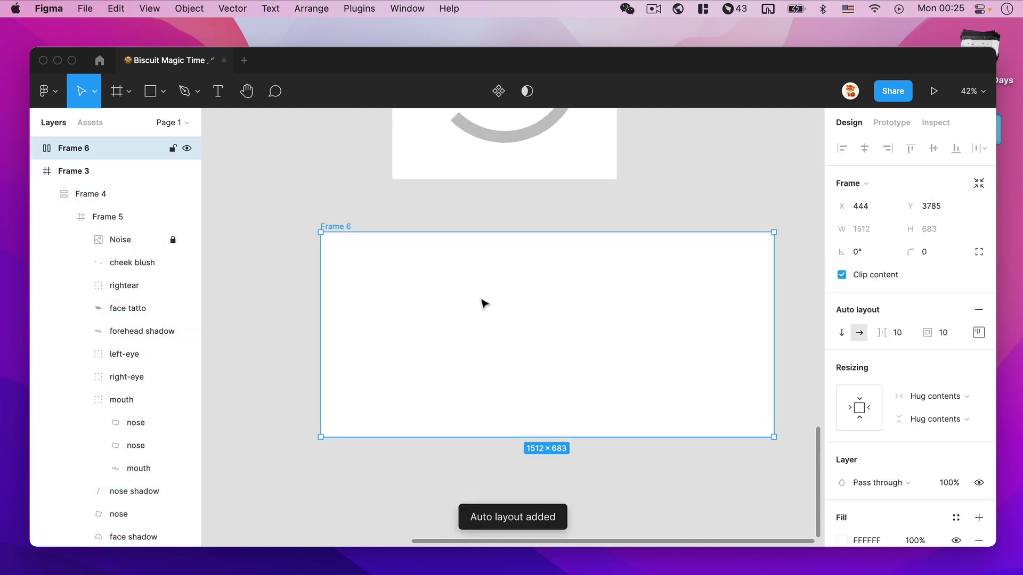
scroll(852, 457, down, 3)
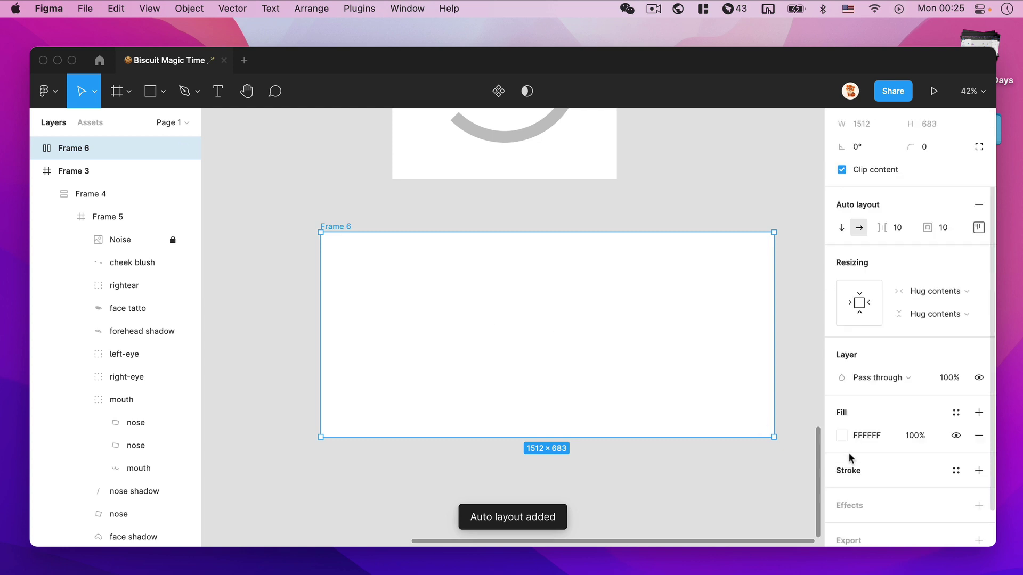
click(842, 435)
drag(729, 277, 712, 165)
scroll(584, 251, up, 1)
scroll(359, 197, up, 3)
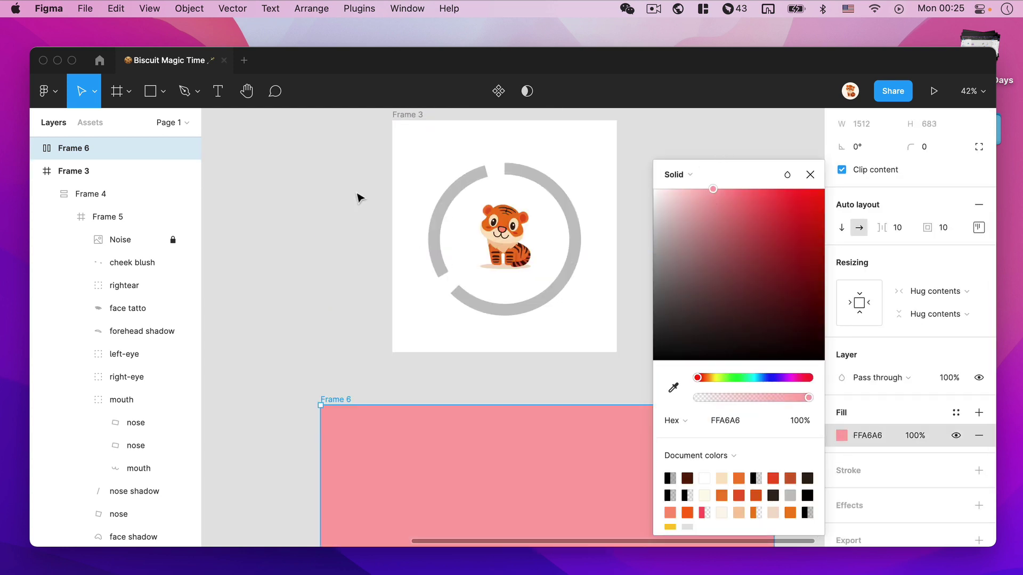
click(359, 197)
Move Frame 3 into Frame 6 and duplicate it twice to form a row of three.
click(413, 113)
drag(413, 113, 427, 413)
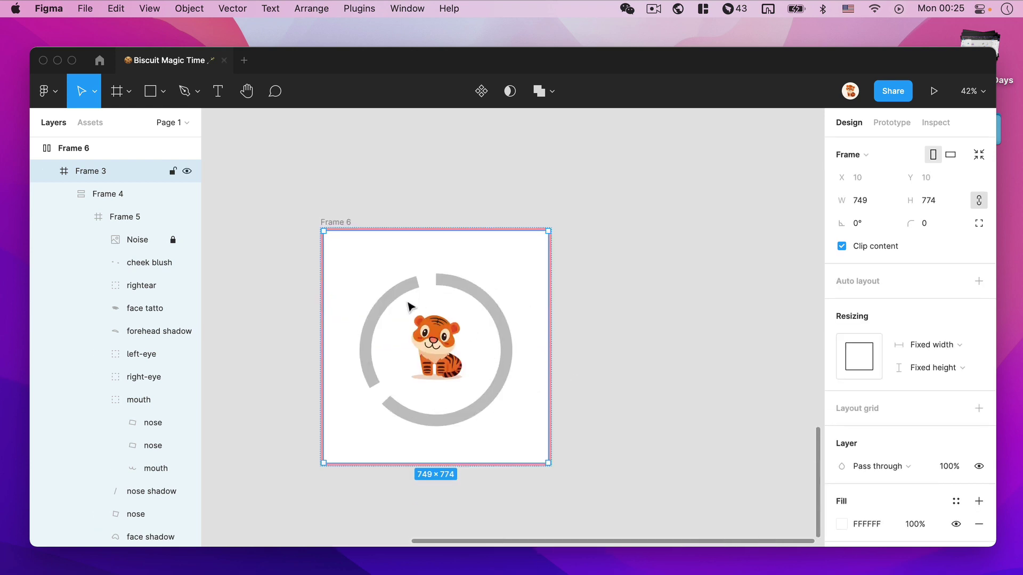
key(ctrl+d)
key(ctrl+d)
scroll(358, 288, down, 3)
key(ctrl+a)
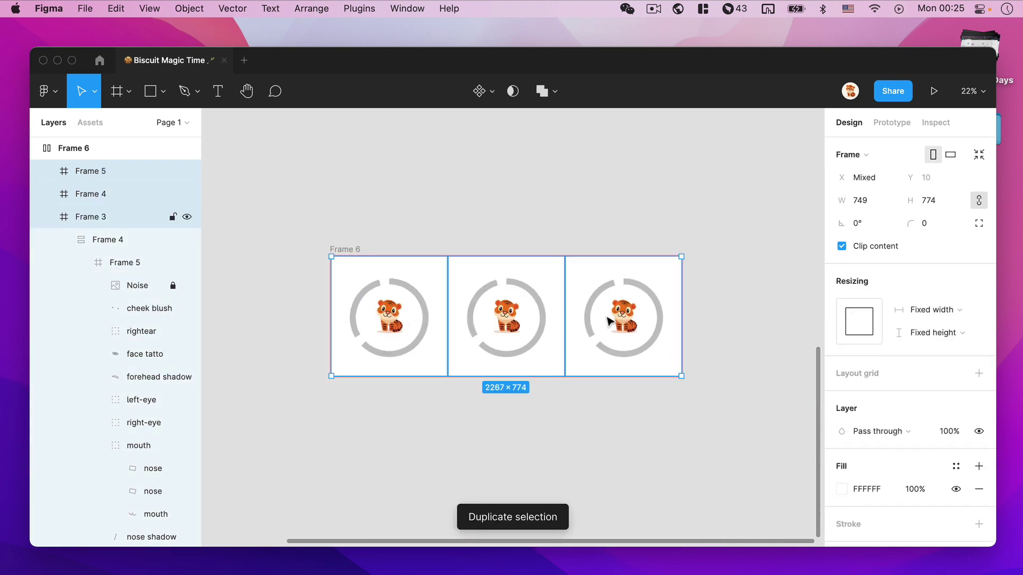
Switch Frame 6 to fixed width and height and resize it to 2269 × 507.
click(847, 322)
click(852, 320)
click(457, 240)
click(346, 249)
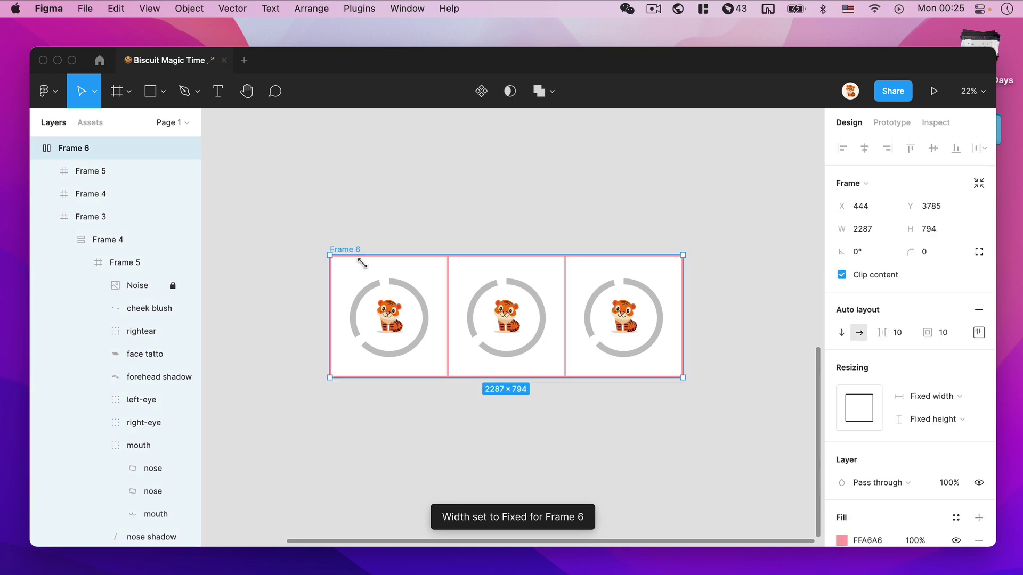
scroll(685, 352, up, 1)
drag(684, 378, 679, 335)
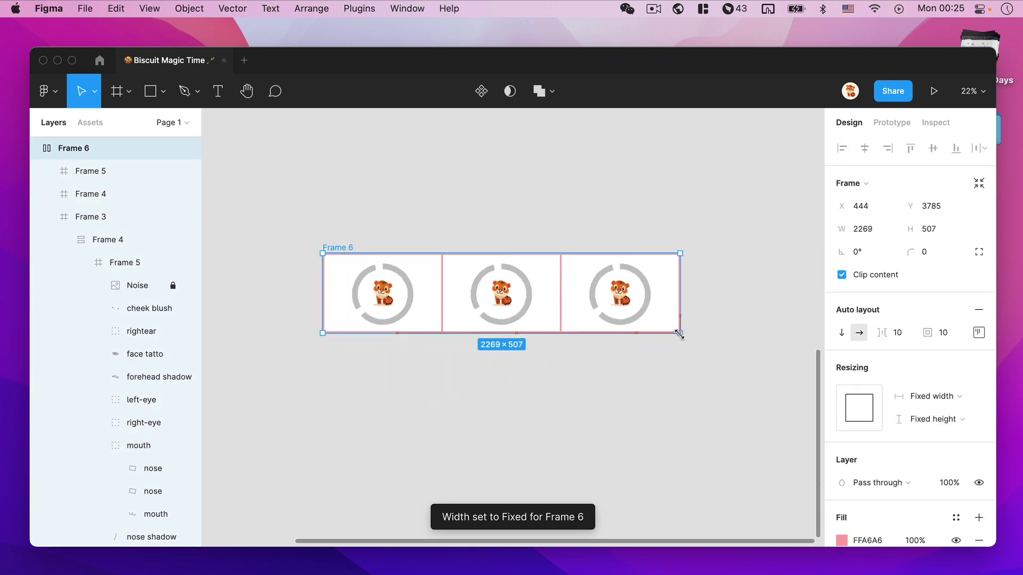
Set the auto-layout gap between the three tiger tiles to 69.
scroll(480, 282, up, 3)
drag(899, 334, 589, 327)
drag(882, 333, 906, 333)
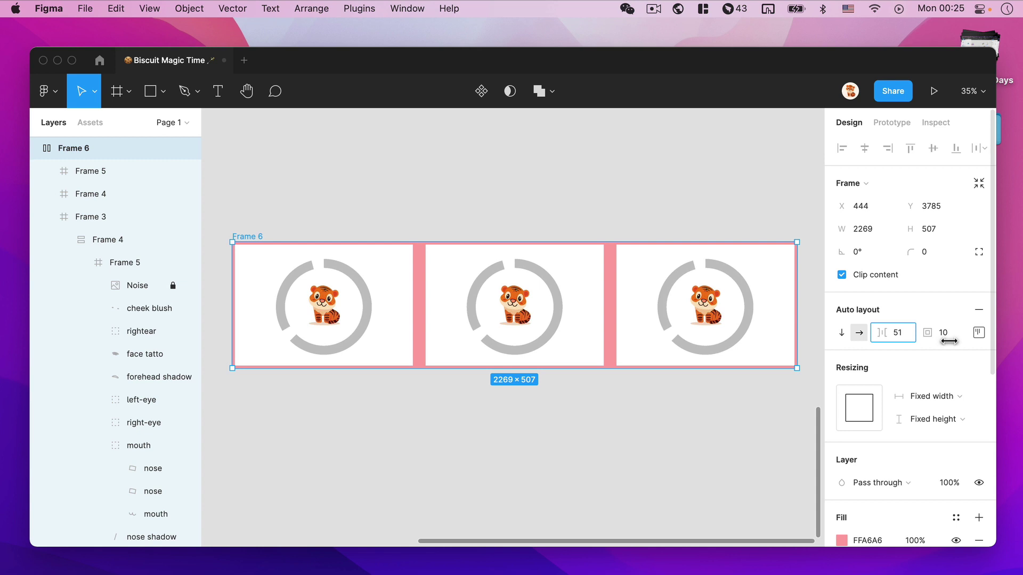
click(565, 403)
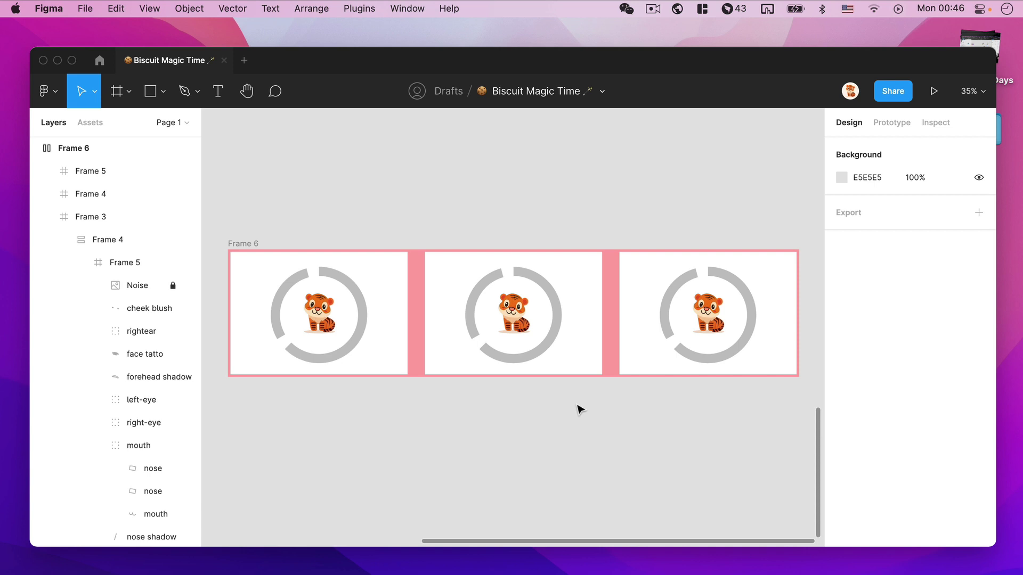
Duplicate the middle tiger tile below the row, make it 487 × 487, and select its nested rotated frame.
click(560, 327)
drag(560, 326, 554, 468)
scroll(559, 470, down, 4)
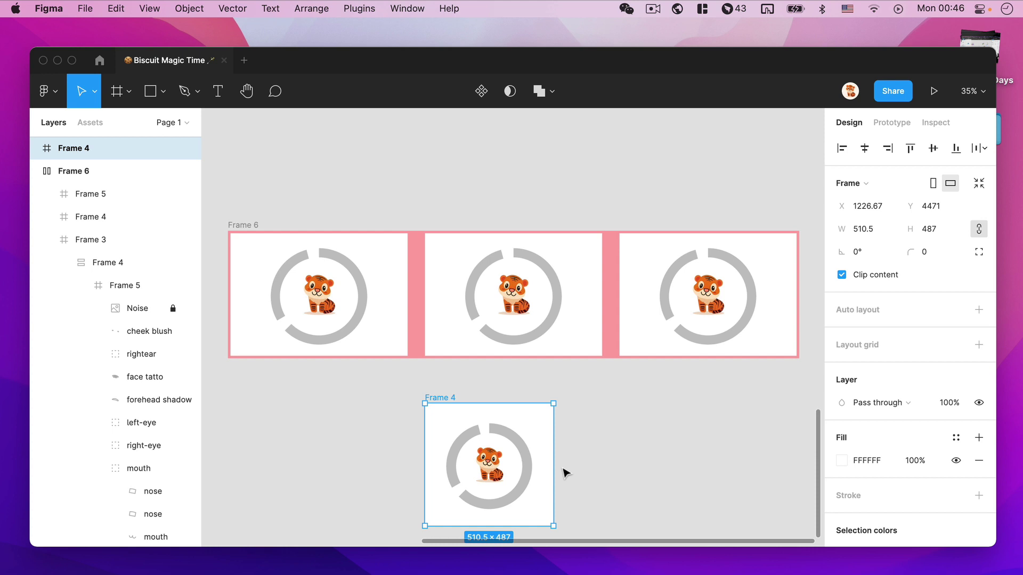
scroll(498, 450, up, 5)
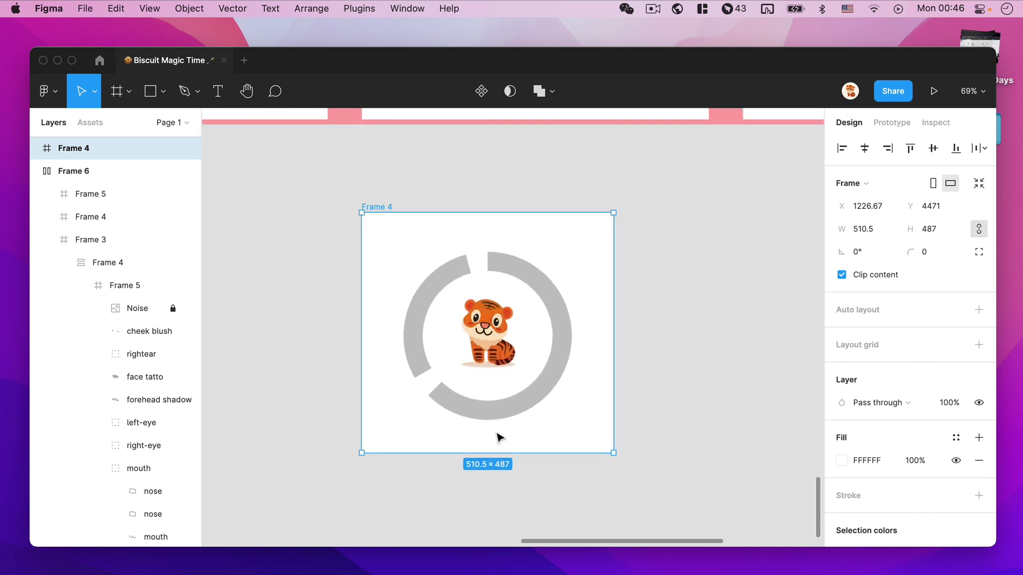
click(875, 228)
text(487)
click(929, 229)
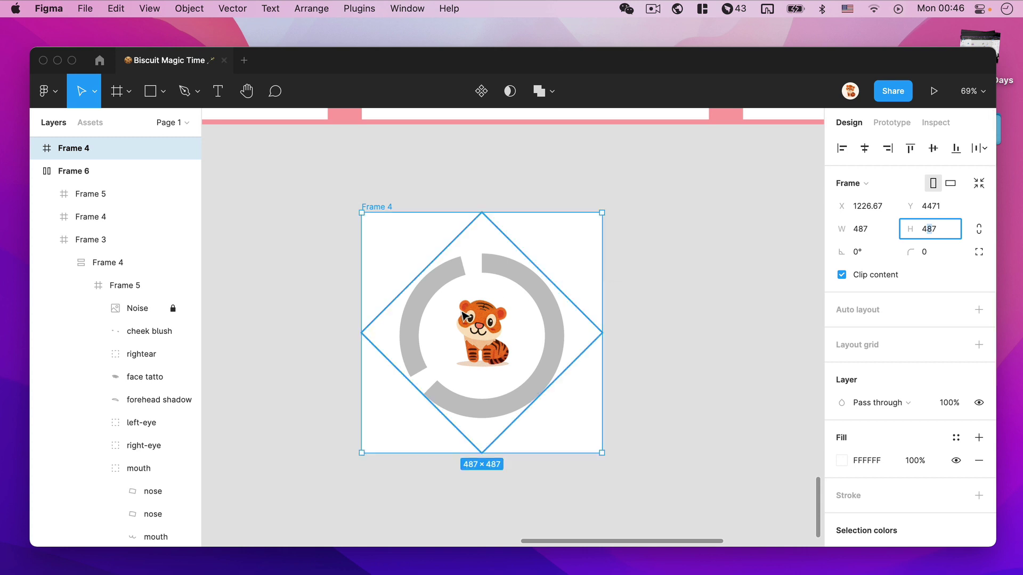
click(35, 149)
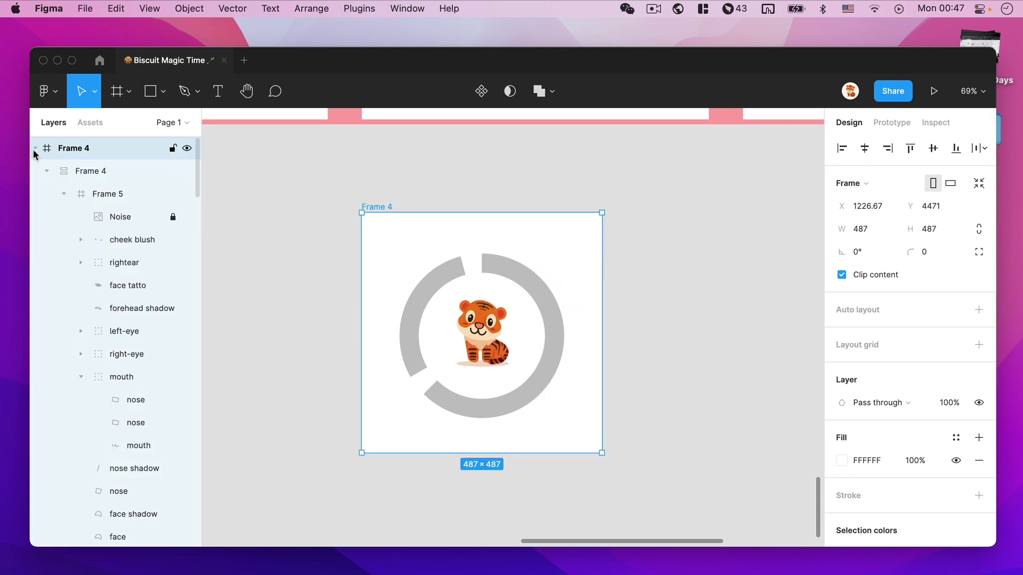
click(82, 171)
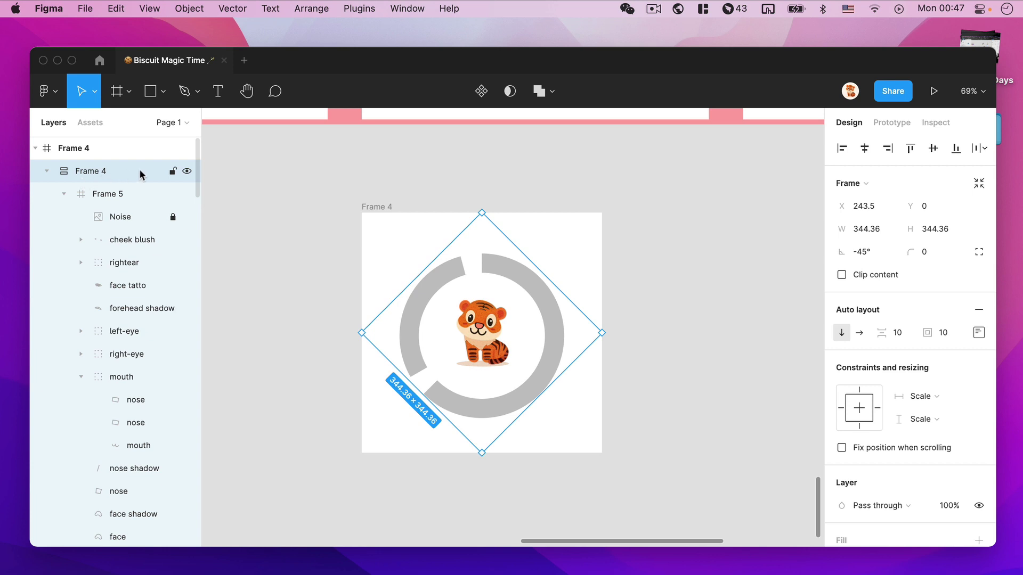
Wrap the rotated frame in auto-layout Frame 7 with Scale constraints both ways.
key(shift+a)
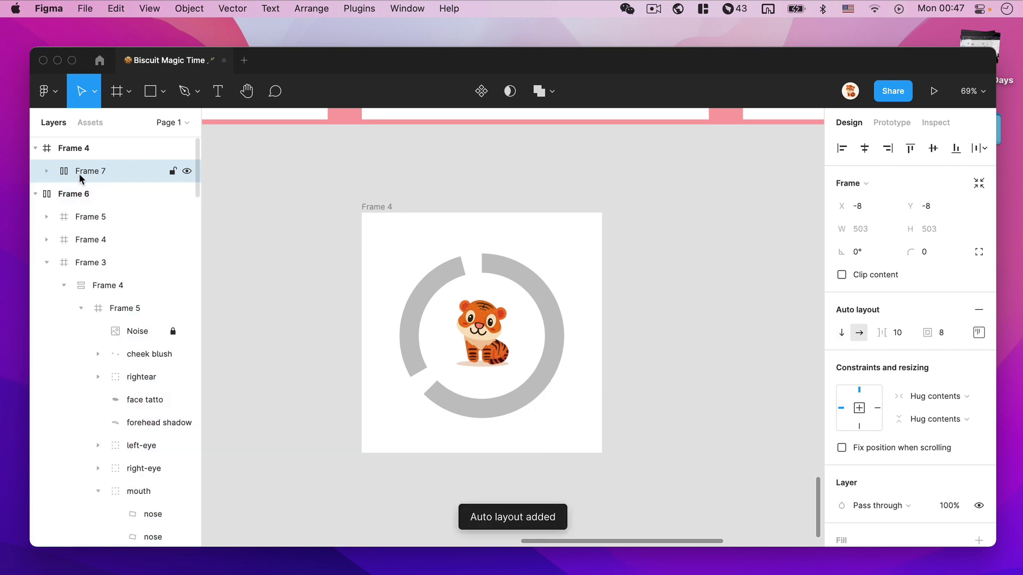
click(46, 170)
click(93, 170)
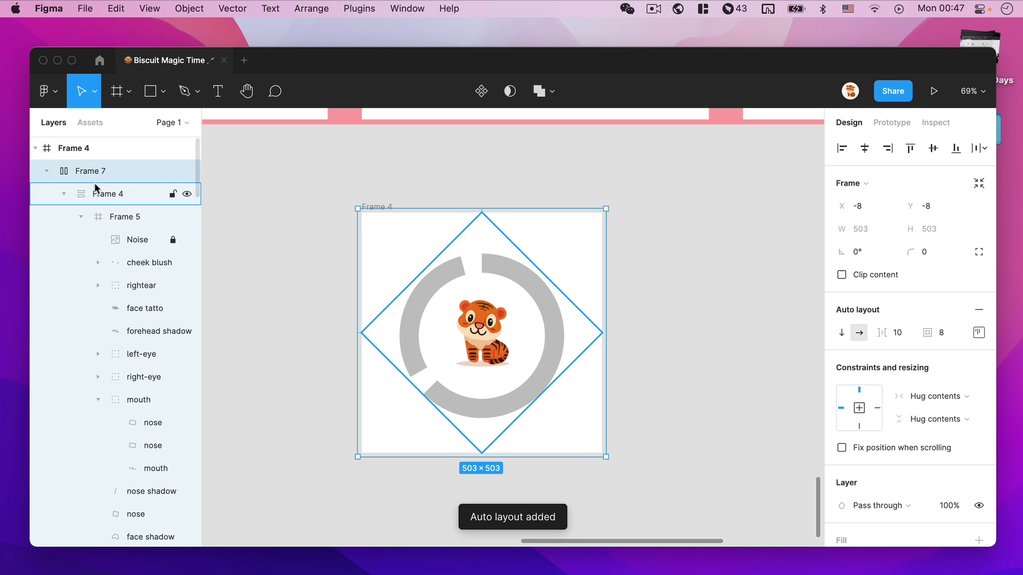
click(934, 396)
click(917, 423)
click(934, 419)
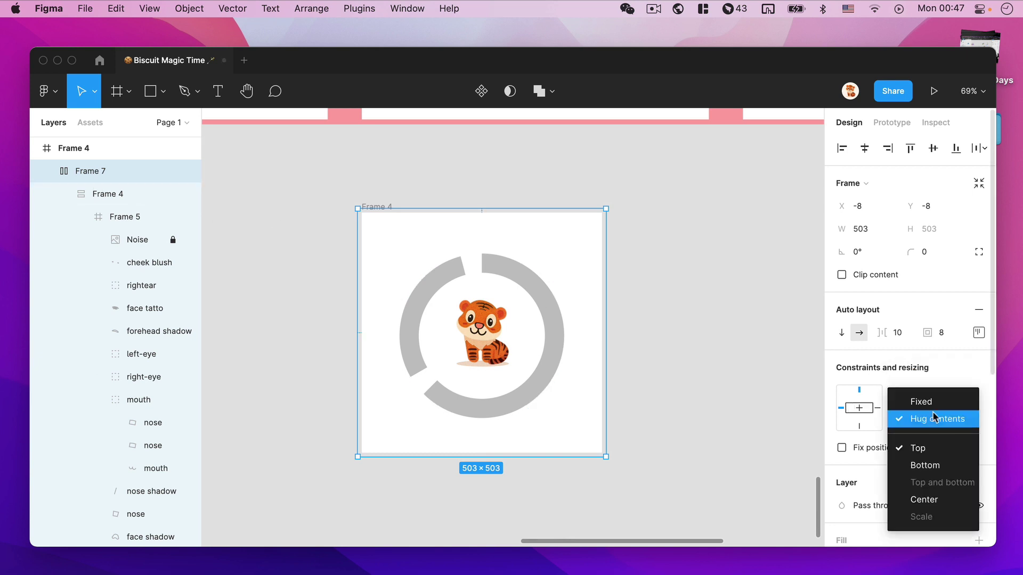
click(915, 448)
click(859, 389)
click(840, 408)
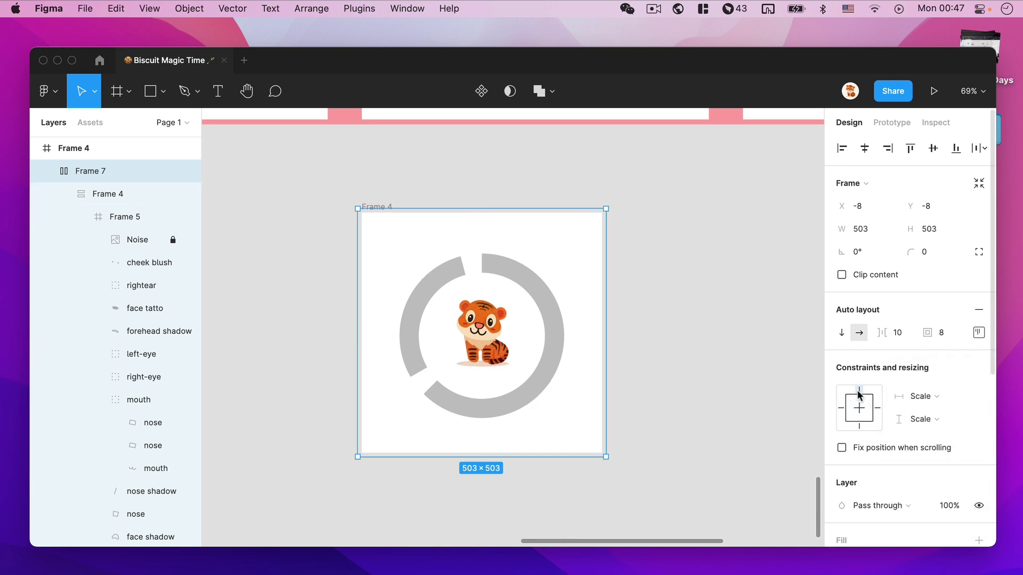
Set the rotated ring frame to fill its container and turn off Clip content on the square.
click(91, 194)
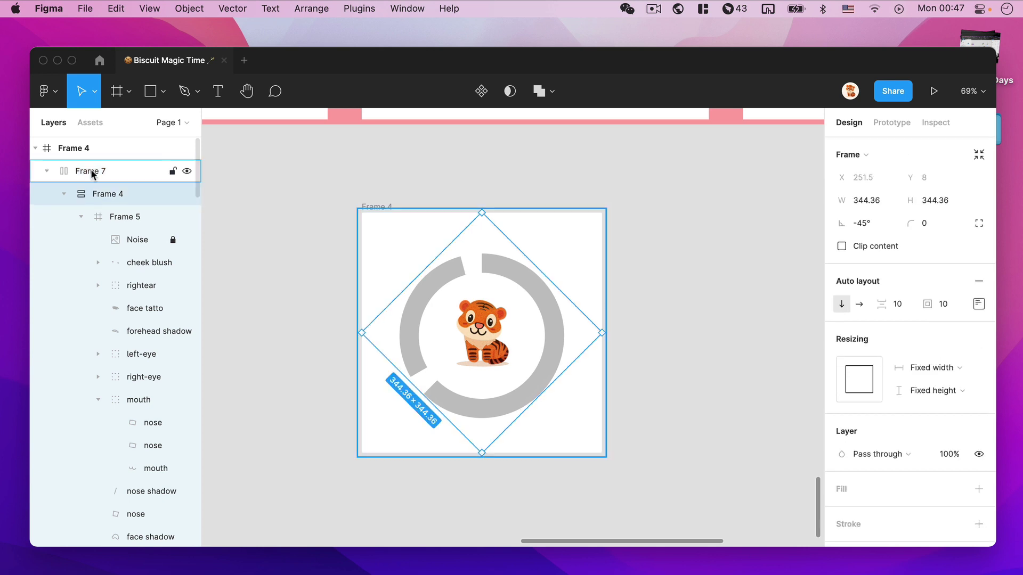
click(862, 364)
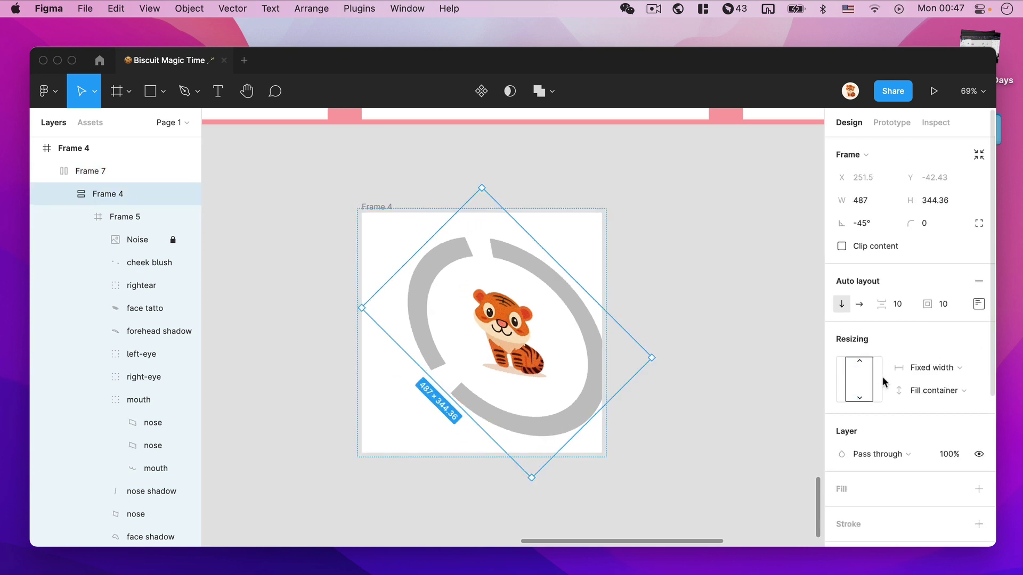
click(880, 378)
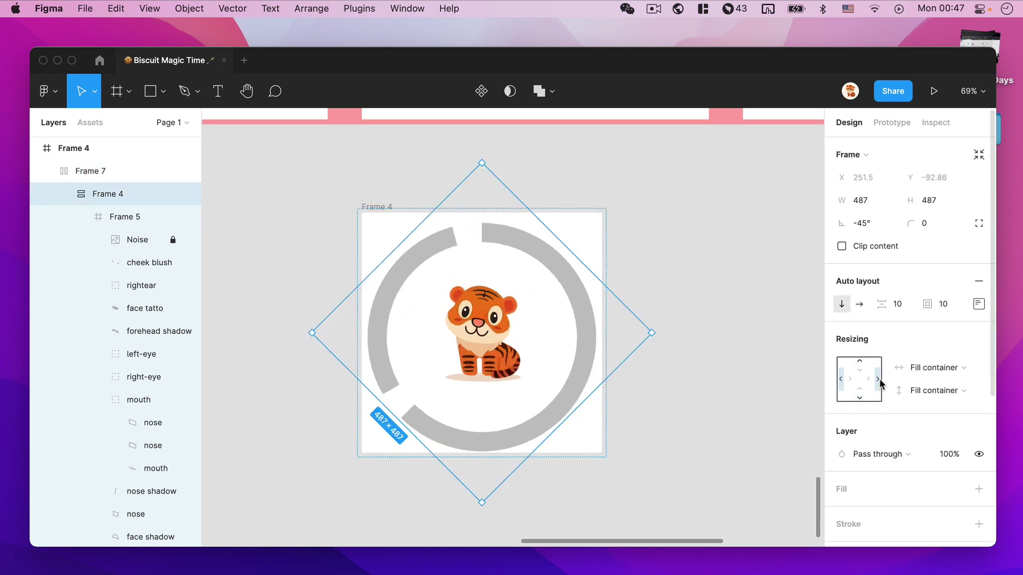
click(370, 207)
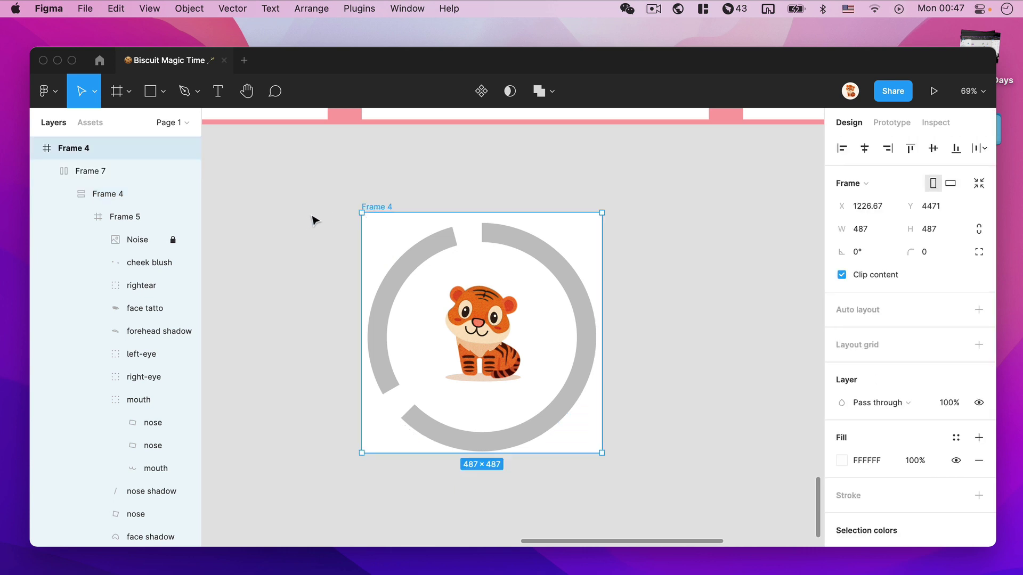
click(842, 275)
drag(373, 215, 399, 196)
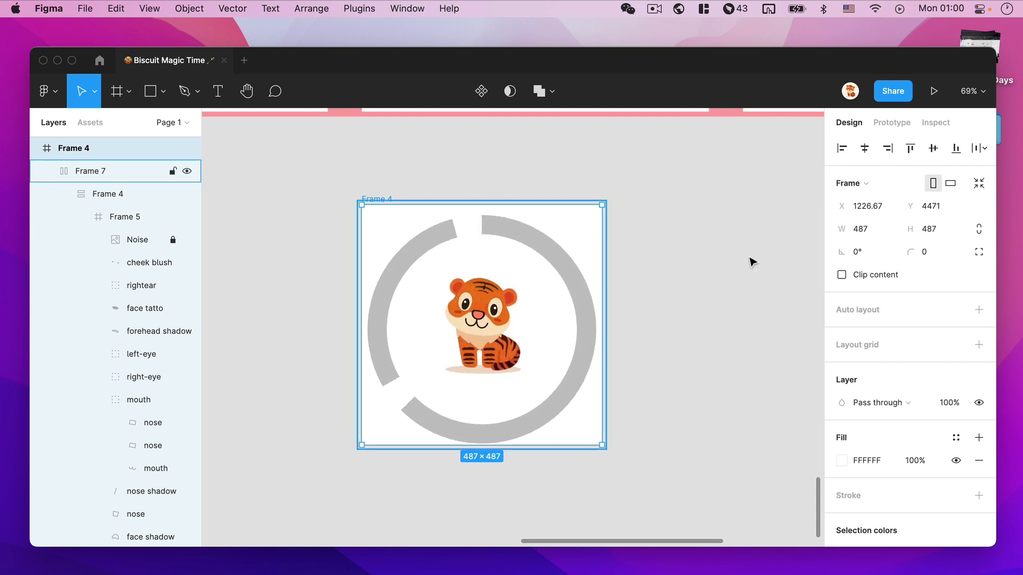
Remove the tile's white fill, add a drop shadow, and hide the Noise layer.
click(979, 461)
scroll(916, 426, down, 3)
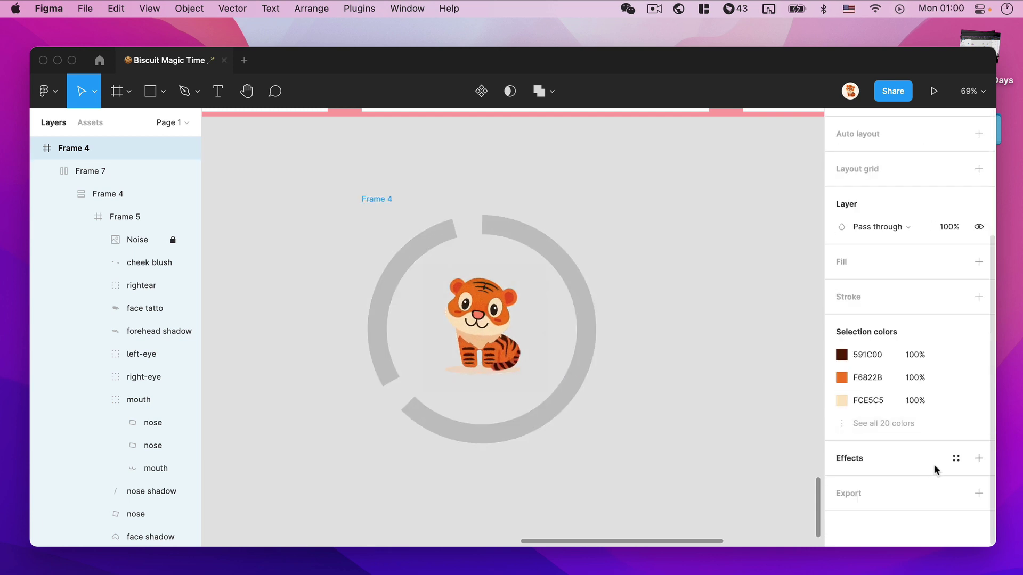
click(979, 459)
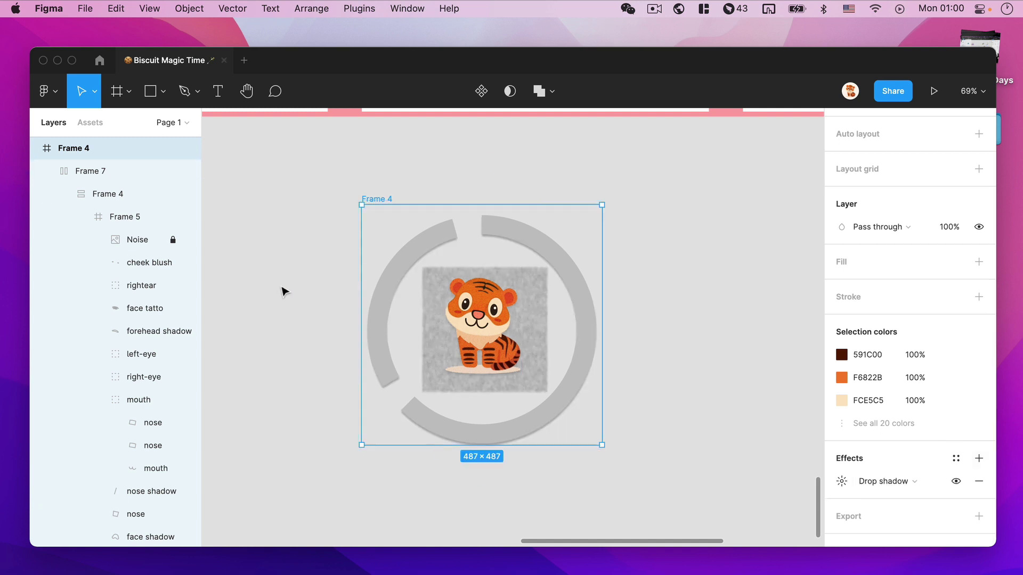
click(186, 240)
Set the shadow offset to X 4, Y 8 and narrow the frame to 460 × 503.
click(839, 482)
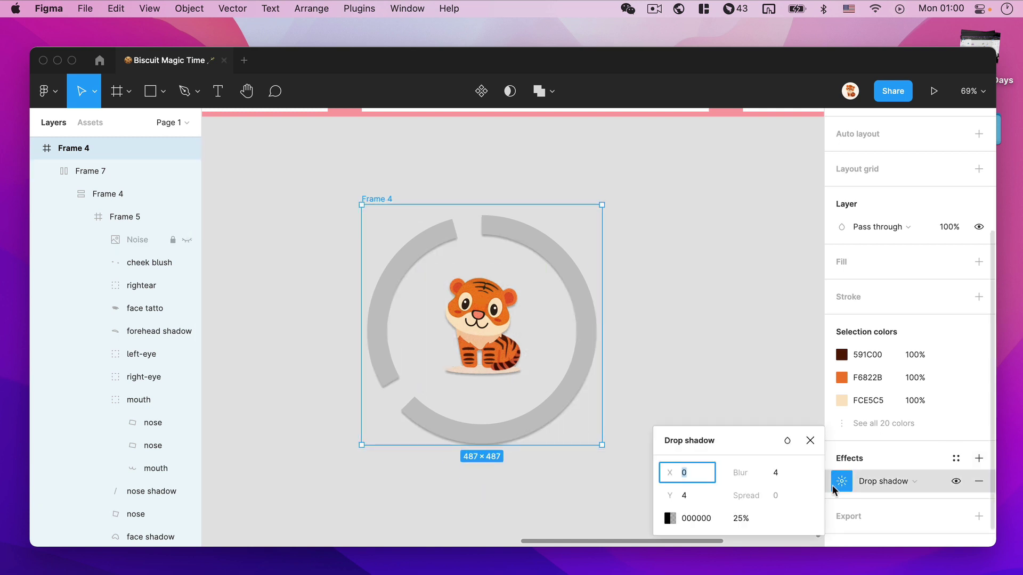
click(695, 488)
text(4)
key(Tab)
text(8)
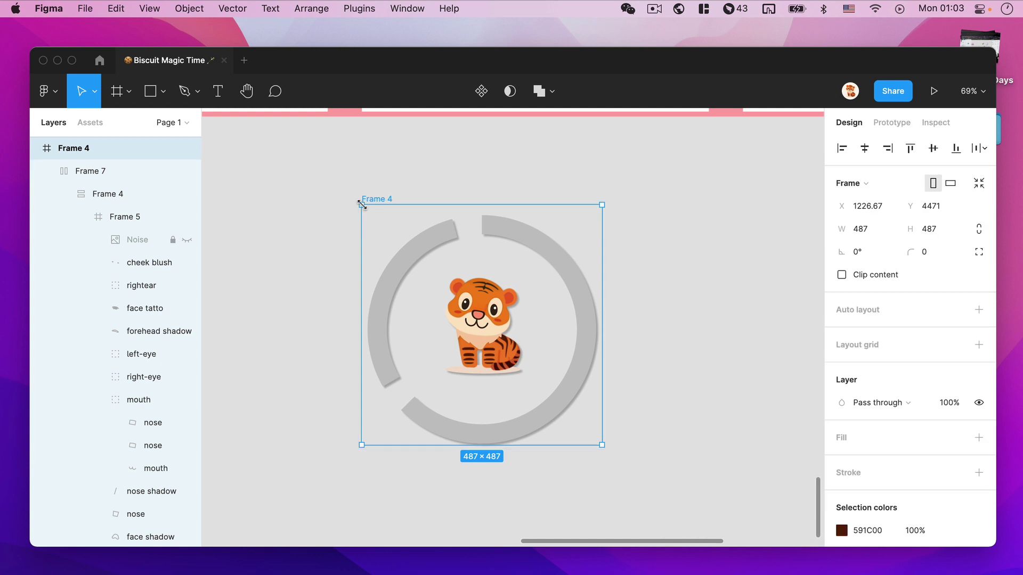
drag(357, 208, 353, 238)
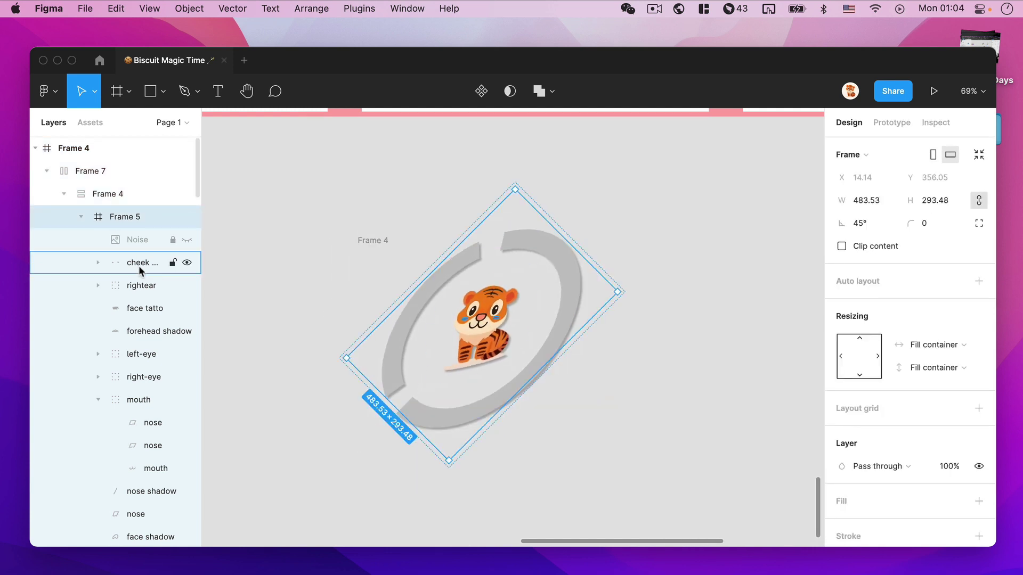
Select all the artwork in Frame 5 and place a copy of the tiger and ring to its right.
key(Return)
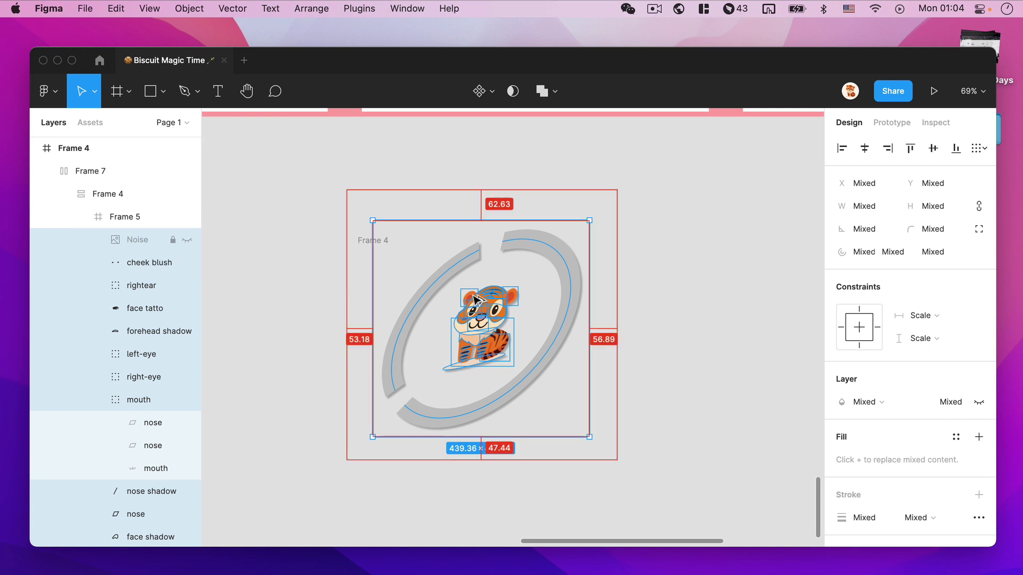
drag(420, 312, 569, 346)
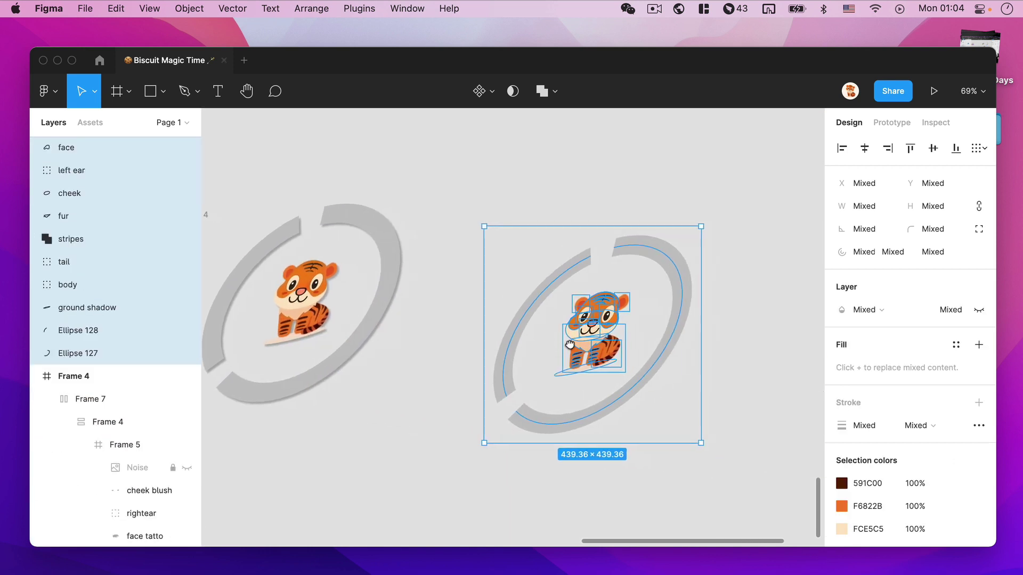
scroll(90, 302, up, 5)
scroll(92, 262, up, 1)
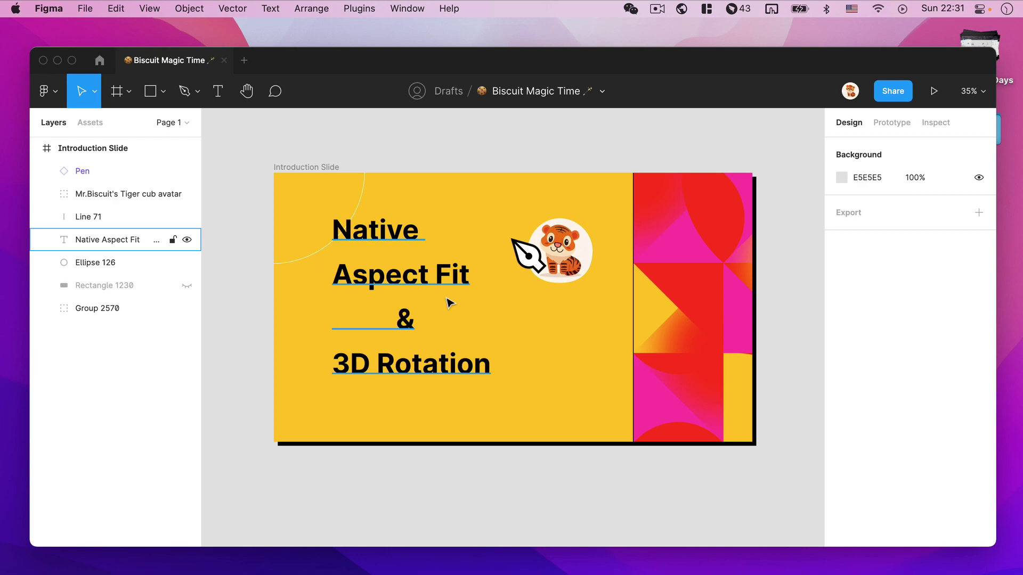
scroll(541, 343, down, 10)
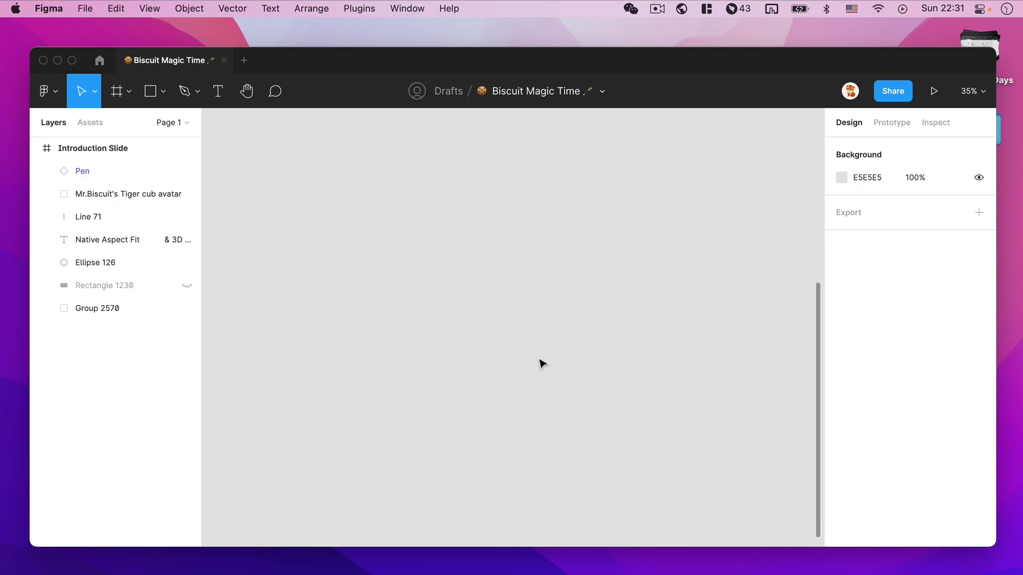